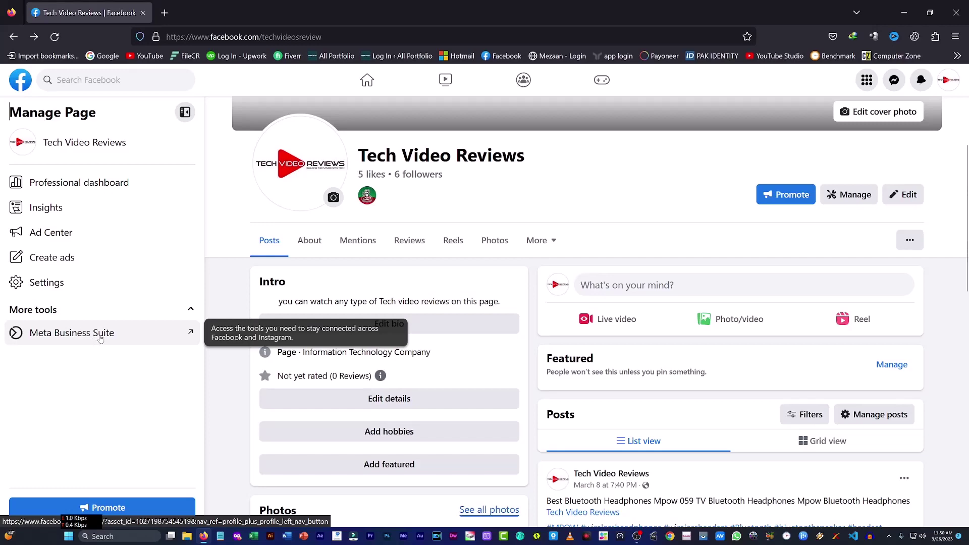
# Open Meta Business Suite for the Tech Video Reviews page and go to its Monetization overview.
pyautogui.click(100, 339)
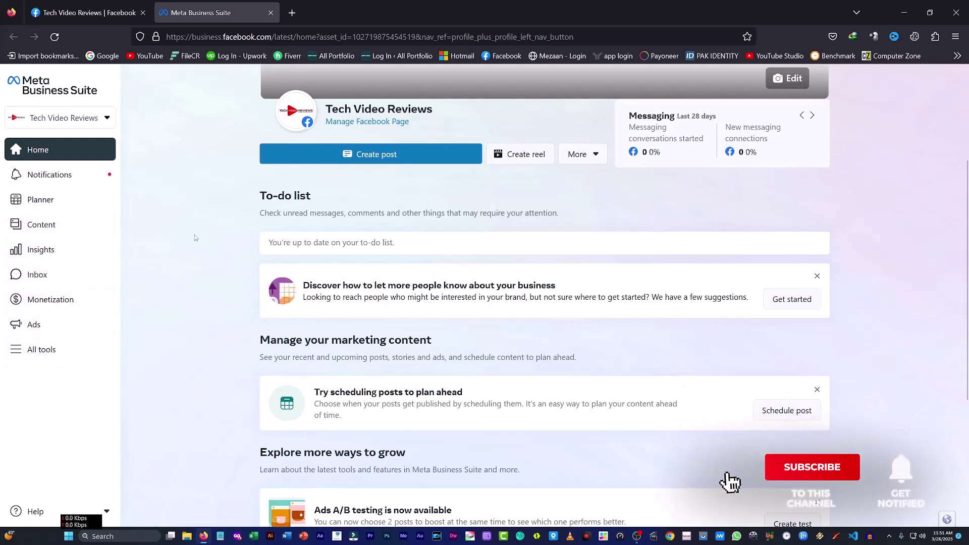
pyautogui.scroll(2, 195, 237)
pyautogui.scroll(2, 196, 238)
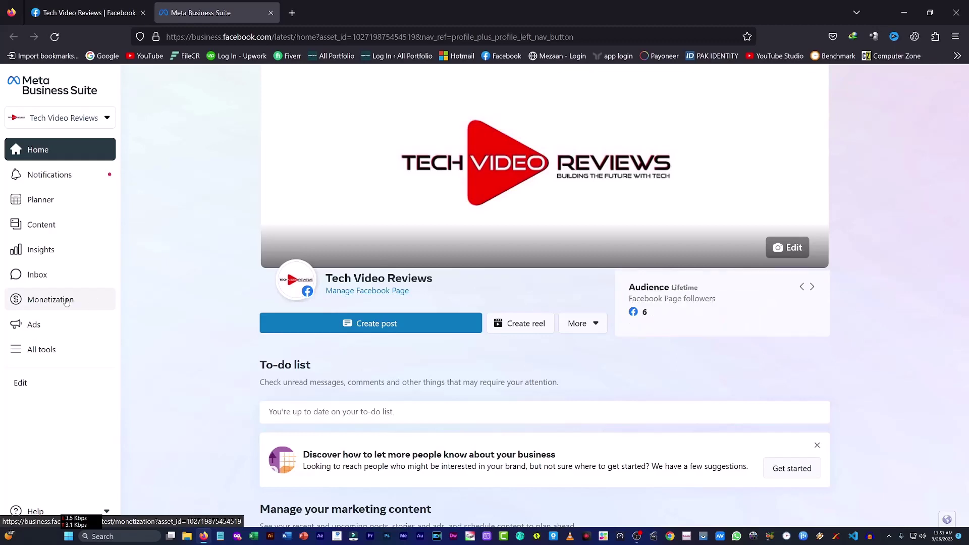
pyautogui.click(66, 301)
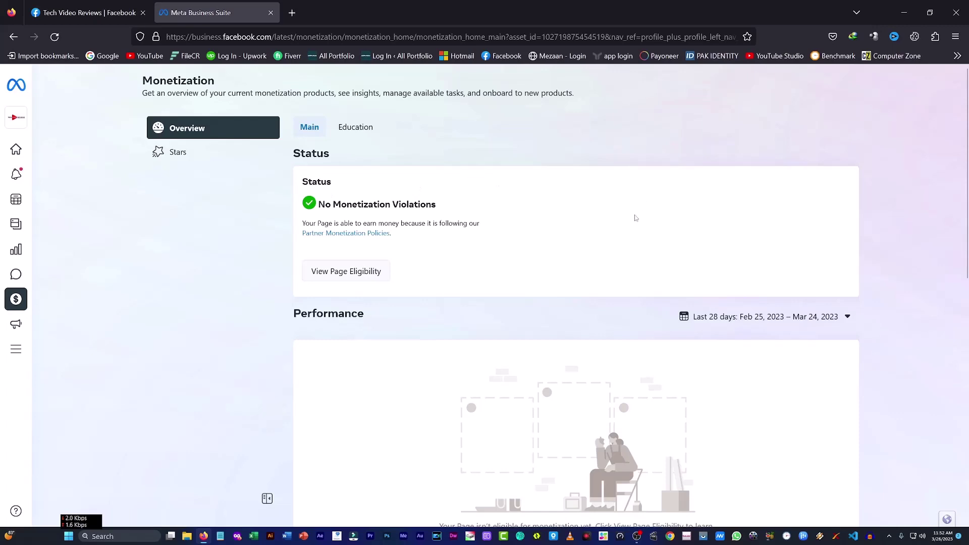
# Examine the page's monetization status for any policy violations.
pyautogui.moveTo(303, 181); pyautogui.dragTo(443, 210)
pyautogui.click(442, 210)
pyautogui.moveTo(333, 204); pyautogui.dragTo(447, 207)
pyautogui.moveTo(318, 203); pyautogui.dragTo(456, 210)
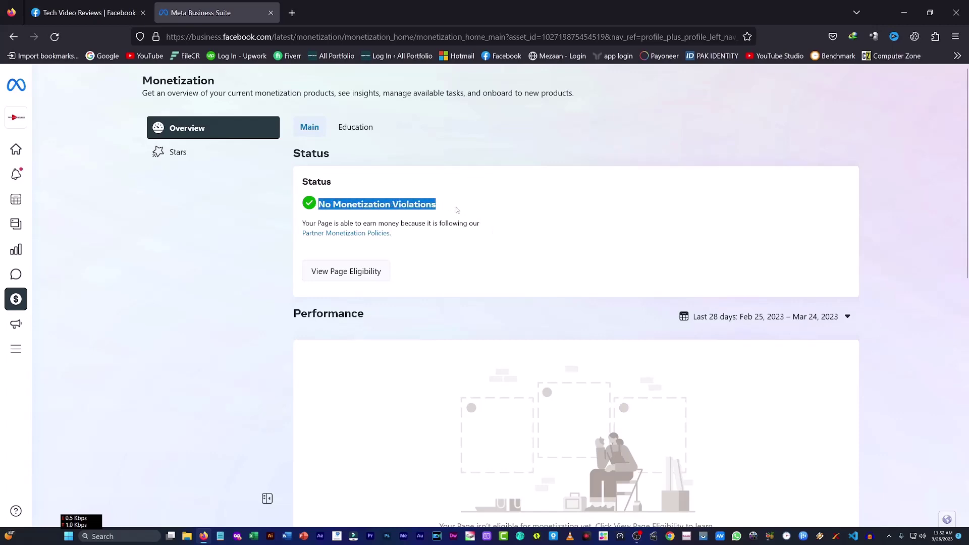
pyautogui.click(457, 216)
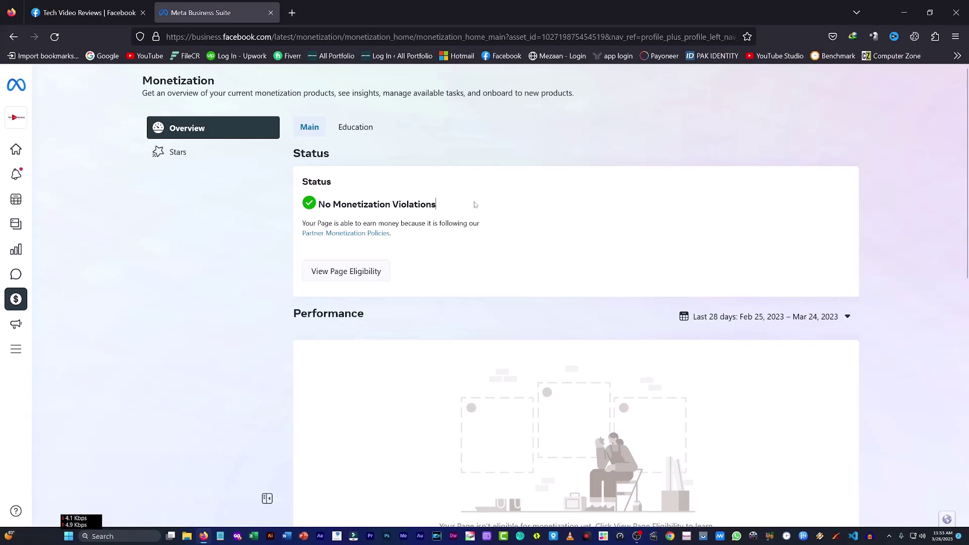
pyautogui.moveTo(319, 204); pyautogui.dragTo(439, 206)
pyautogui.click(565, 223)
pyautogui.moveTo(332, 204); pyautogui.dragTo(448, 201)
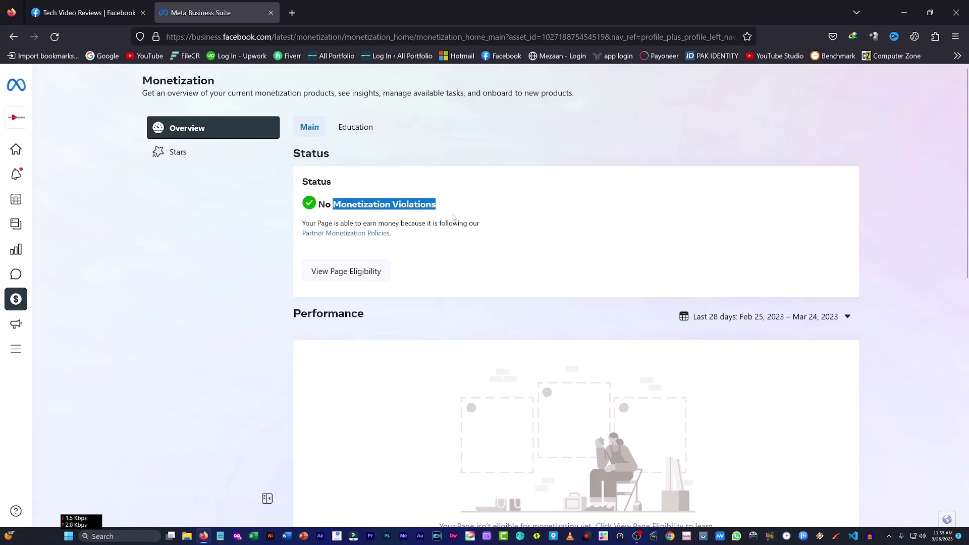
pyautogui.click(454, 218)
# Review the monetization tools offered to the page: In-Stream Ads, Subscriptions and Stars.
pyautogui.moveTo(967, 154); pyautogui.dragTo(967, 285)
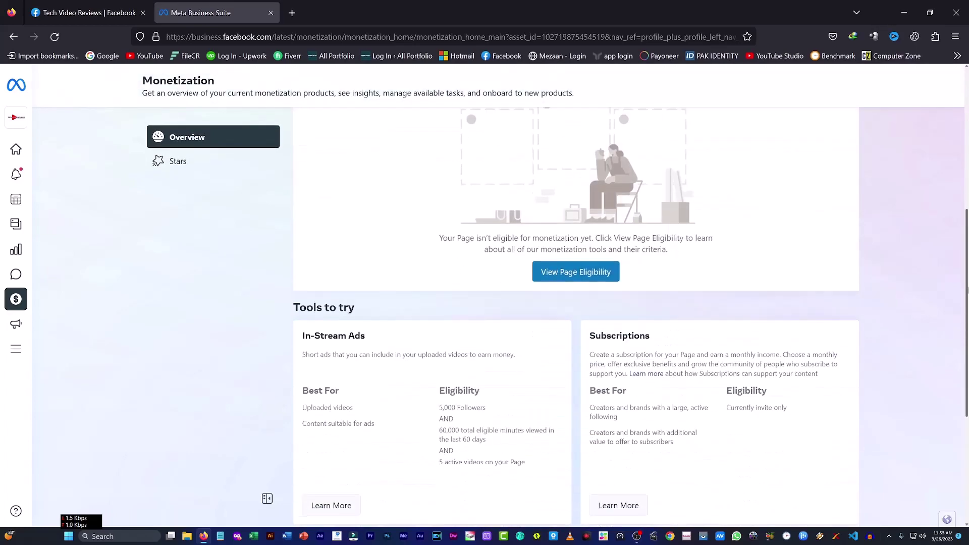
pyautogui.scroll(-4, 967, 285)
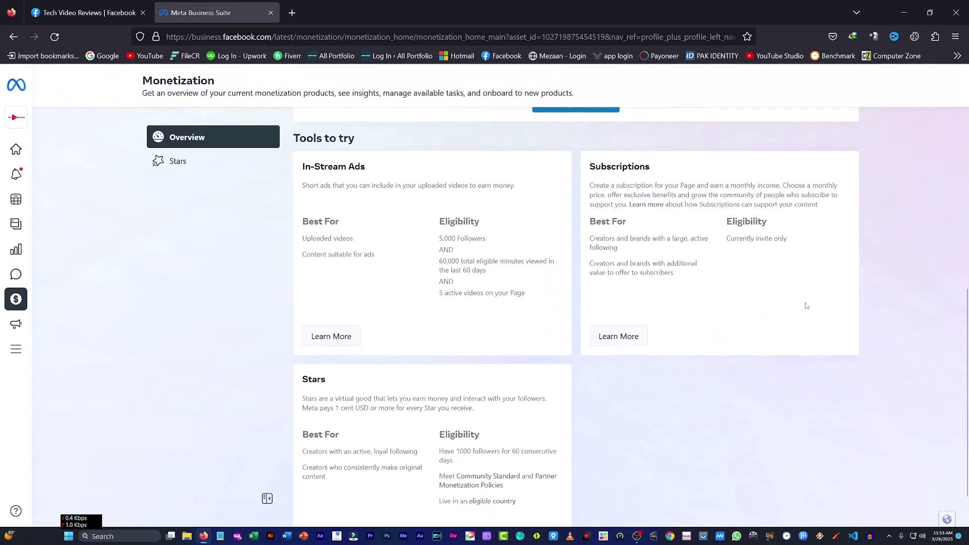
pyautogui.scroll(-1, 850, 332)
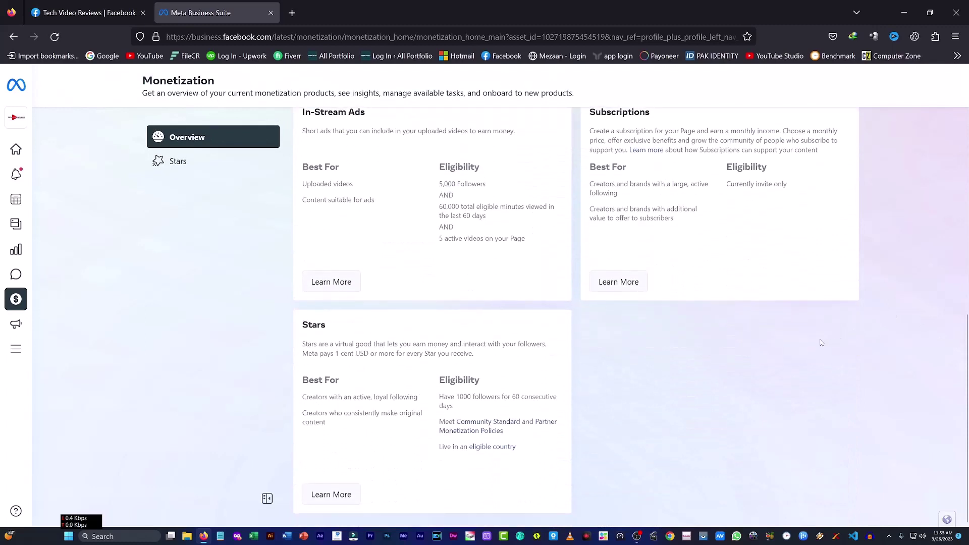
pyautogui.scroll(1, 821, 344)
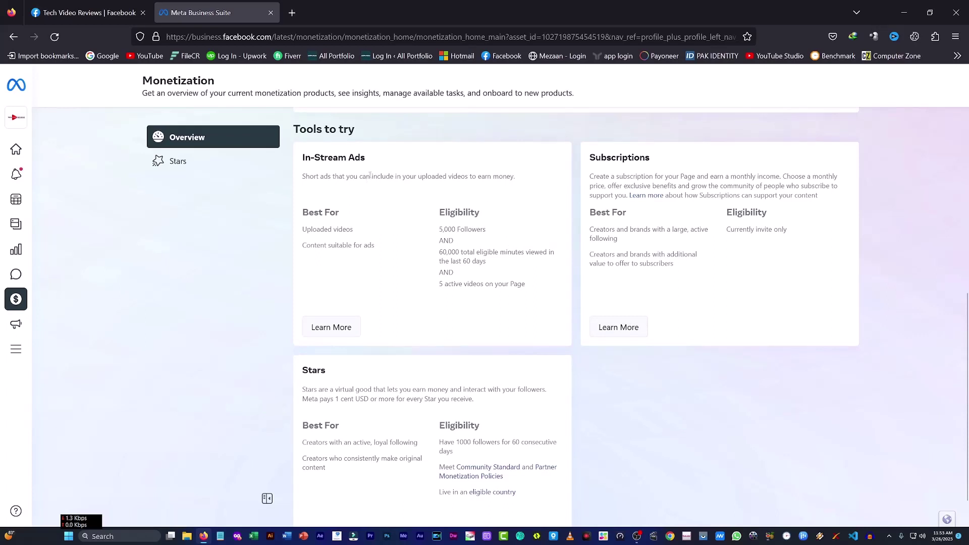
pyautogui.moveTo(303, 158); pyautogui.dragTo(373, 156)
pyautogui.click(402, 162)
pyautogui.doubleClick(602, 157)
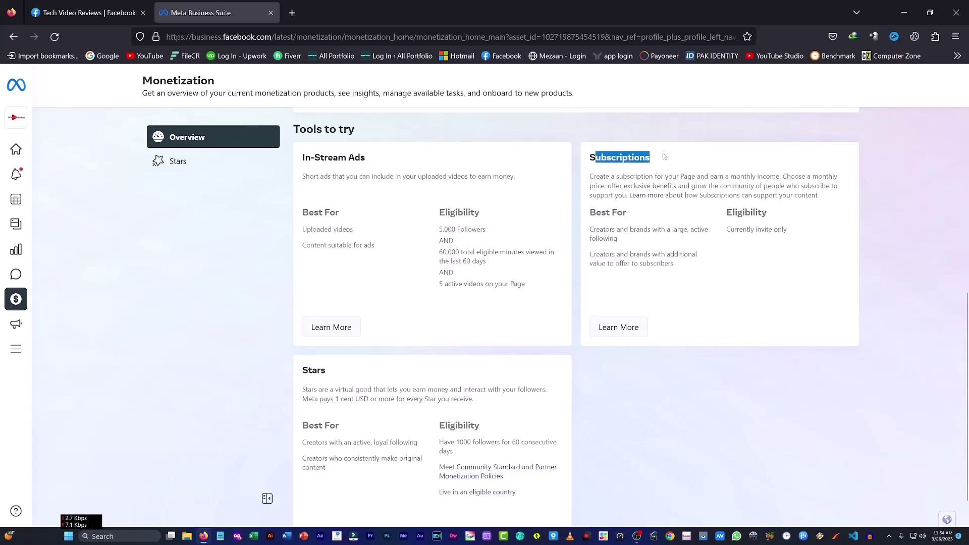
pyautogui.moveTo(303, 371); pyautogui.dragTo(326, 369)
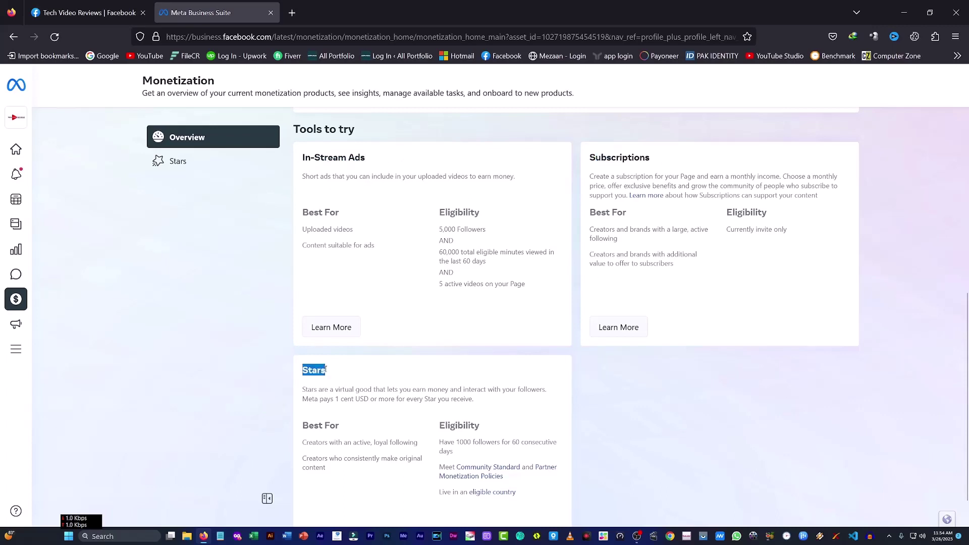
pyautogui.click(416, 349)
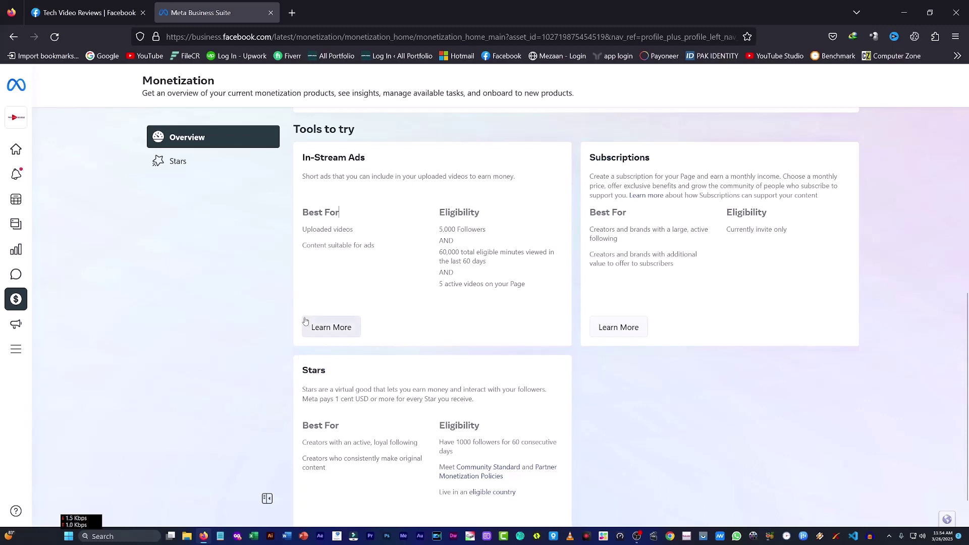
pyautogui.doubleClick(323, 371)
pyautogui.click(335, 373)
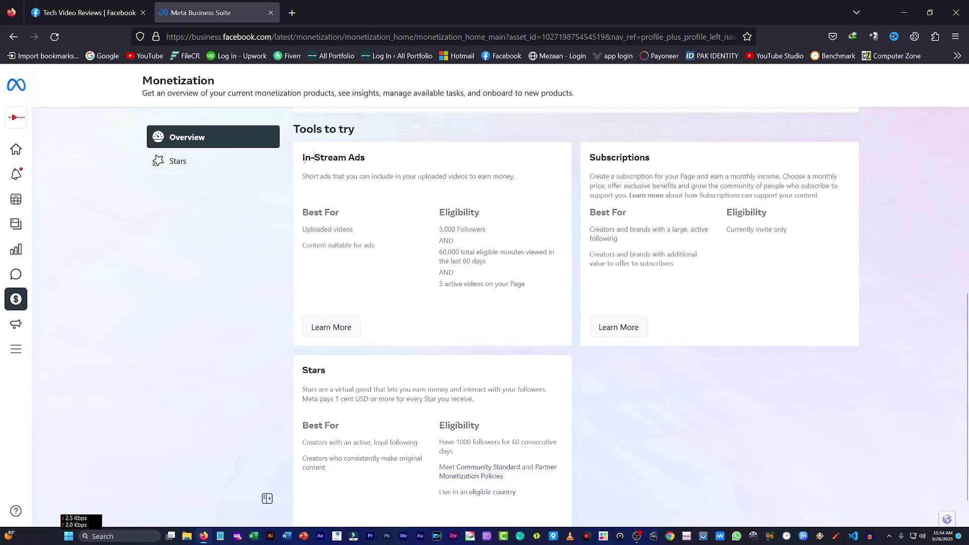
pyautogui.moveTo(304, 159); pyautogui.dragTo(373, 160)
pyautogui.moveTo(595, 158); pyautogui.dragTo(656, 158)
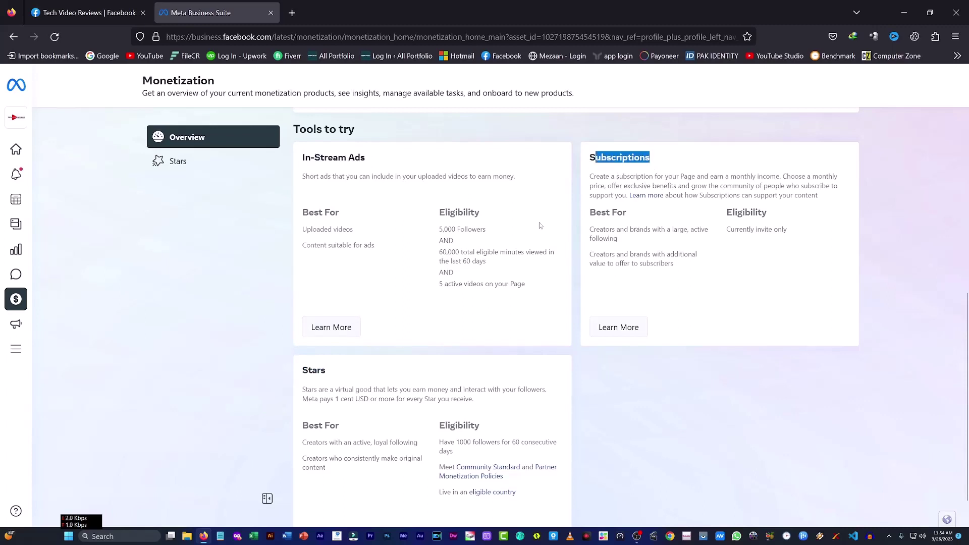
pyautogui.click(517, 287)
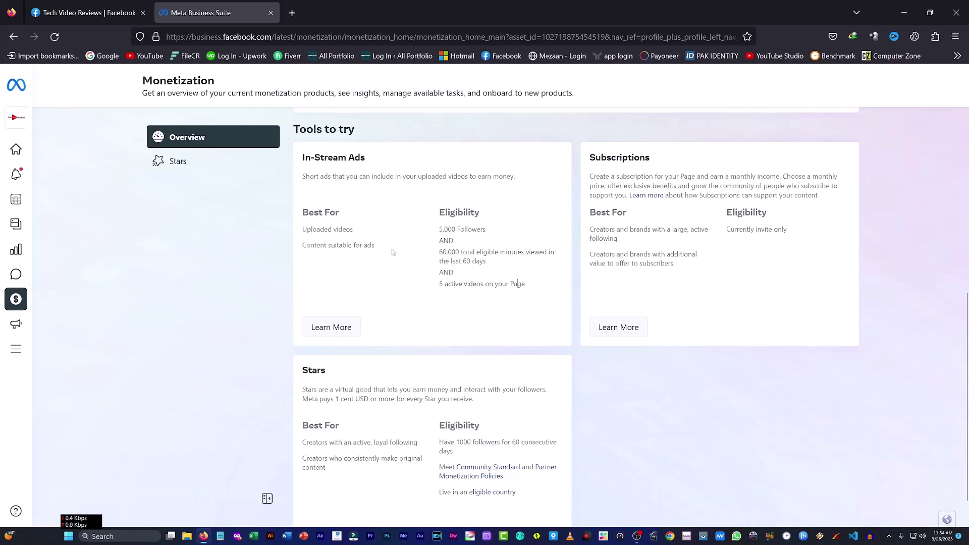
# Read the Stars tool's description, including how much Meta pays for each Star received.
pyautogui.scroll(1, 393, 252)
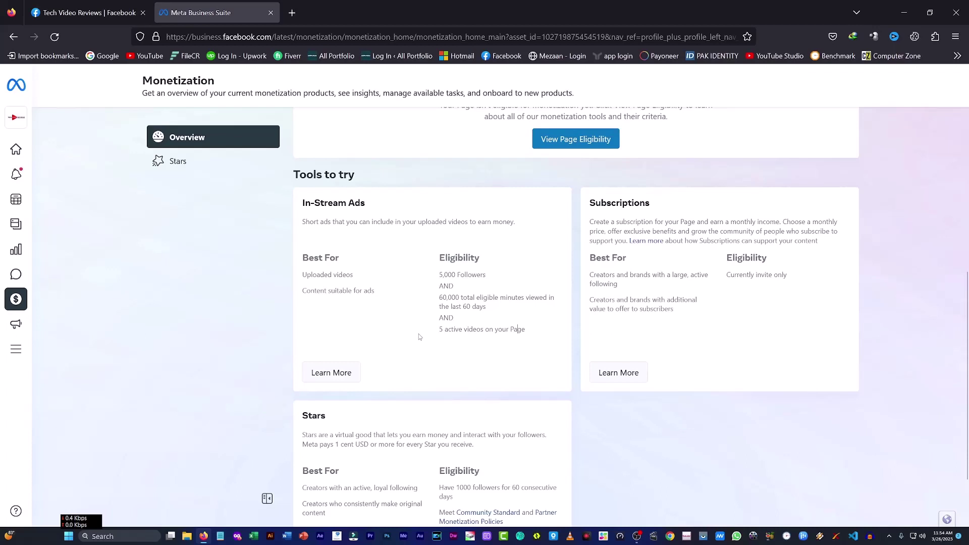
pyautogui.scroll(-2, 419, 334)
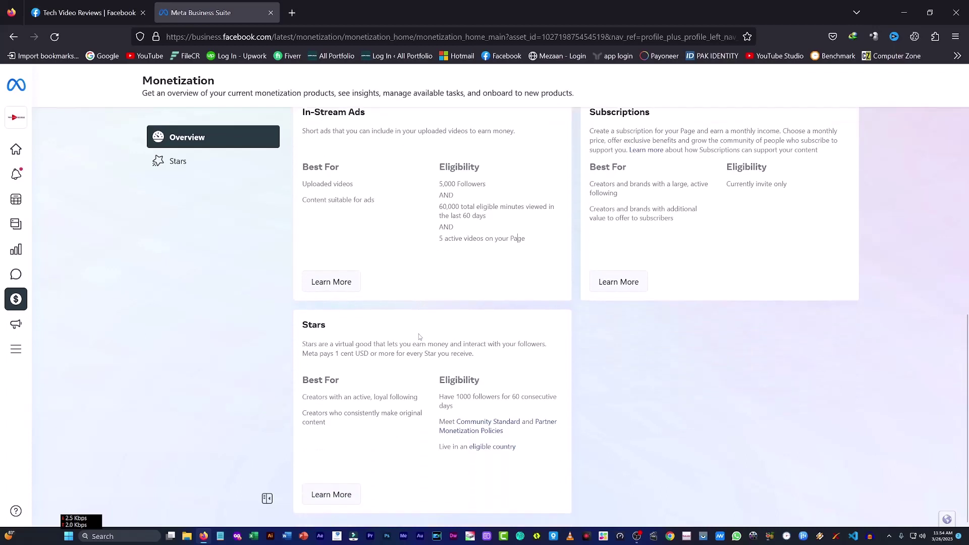
pyautogui.doubleClick(314, 325)
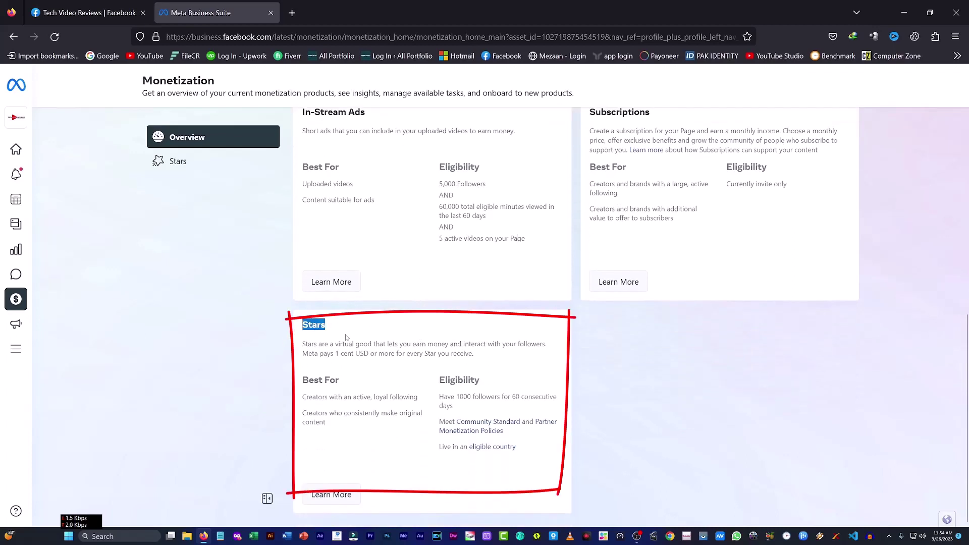
pyautogui.click(346, 337)
pyautogui.moveTo(302, 344); pyautogui.dragTo(475, 359)
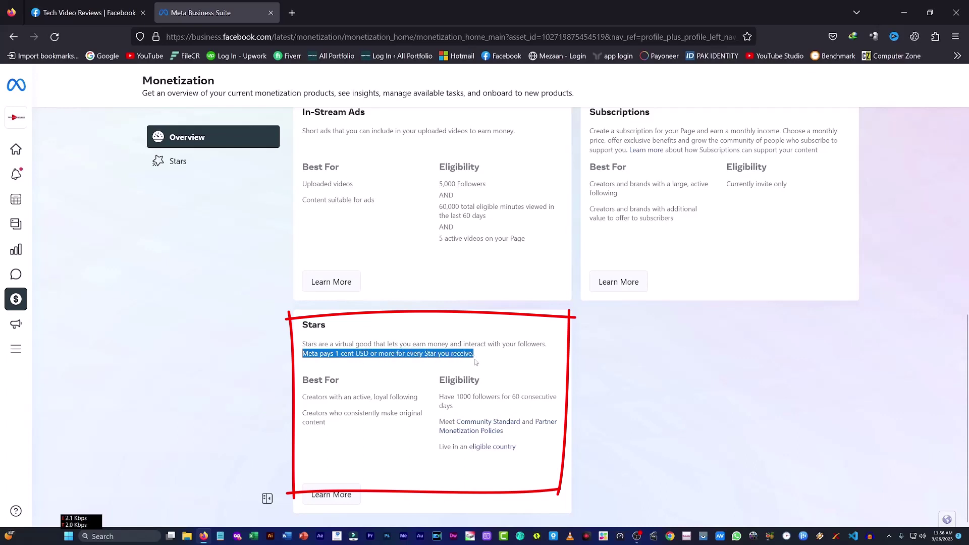
pyautogui.click(474, 361)
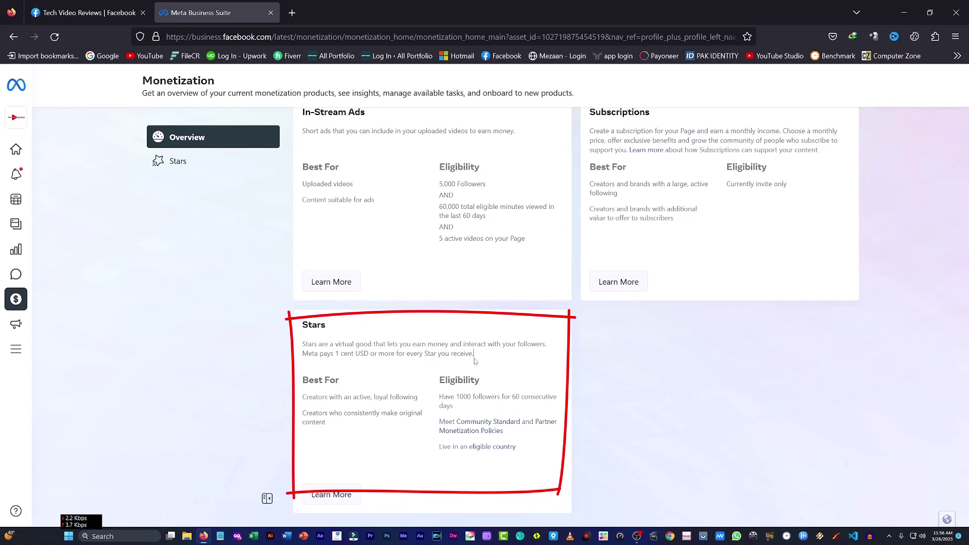
pyautogui.moveTo(337, 355); pyautogui.dragTo(368, 354)
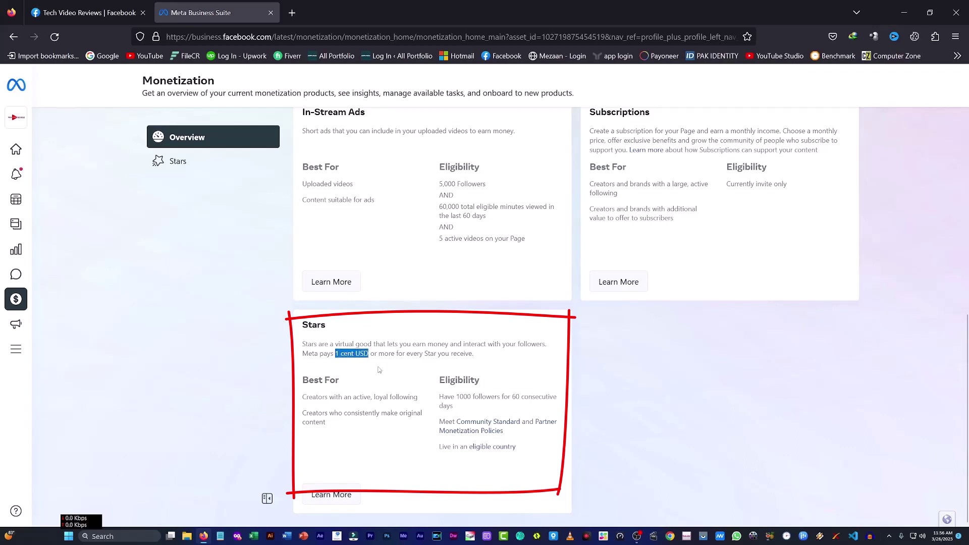
pyautogui.moveTo(475, 356); pyautogui.dragTo(408, 357)
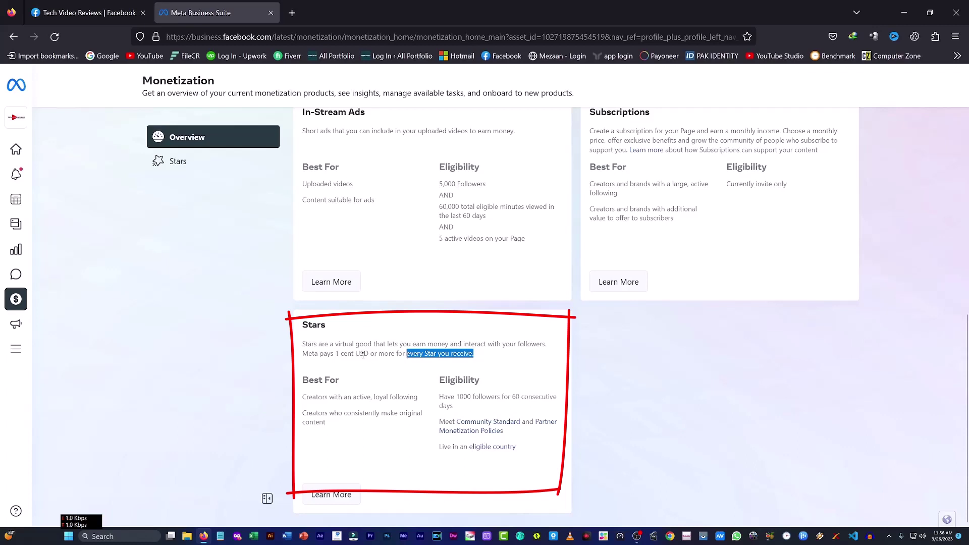
pyautogui.moveTo(335, 354); pyautogui.dragTo(356, 353)
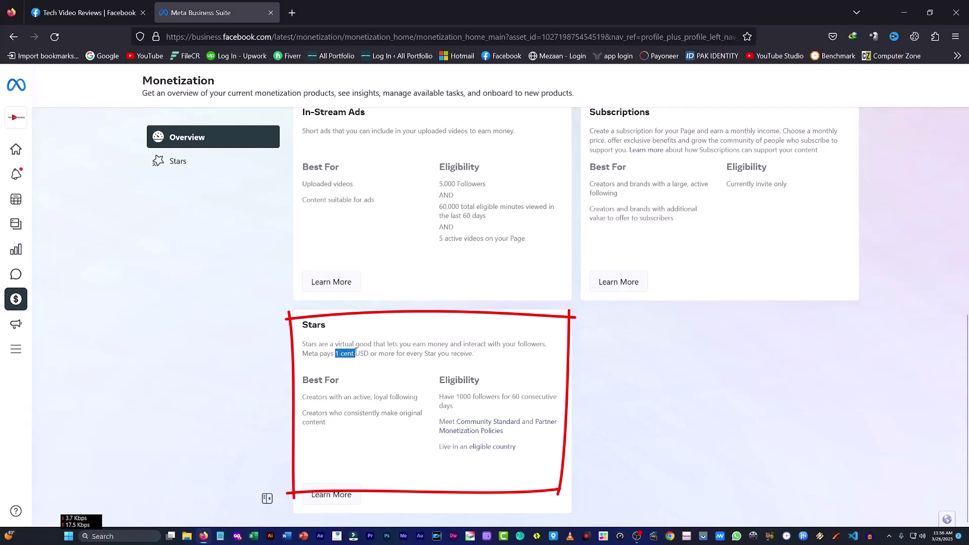
pyautogui.click(337, 366)
# Examine the eligibility conditions for the Stars tool, especially the follower requirement.
pyautogui.moveTo(301, 326); pyautogui.dragTo(336, 329)
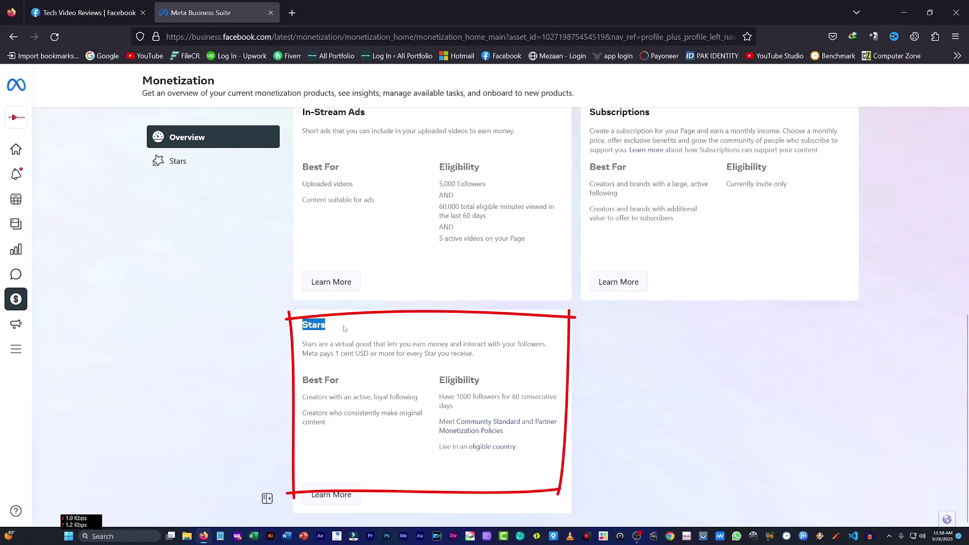
pyautogui.click(344, 329)
pyautogui.moveTo(440, 380); pyautogui.dragTo(499, 397)
pyautogui.click(496, 410)
pyautogui.click(506, 397)
pyautogui.moveTo(457, 397); pyautogui.dragTo(500, 397)
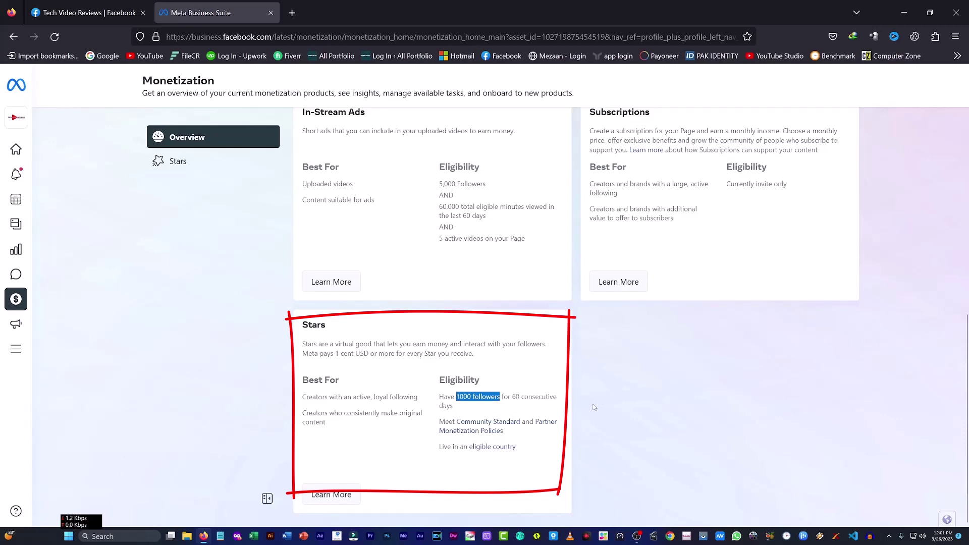
pyautogui.click(558, 397)
pyautogui.moveTo(303, 326); pyautogui.dragTo(329, 327)
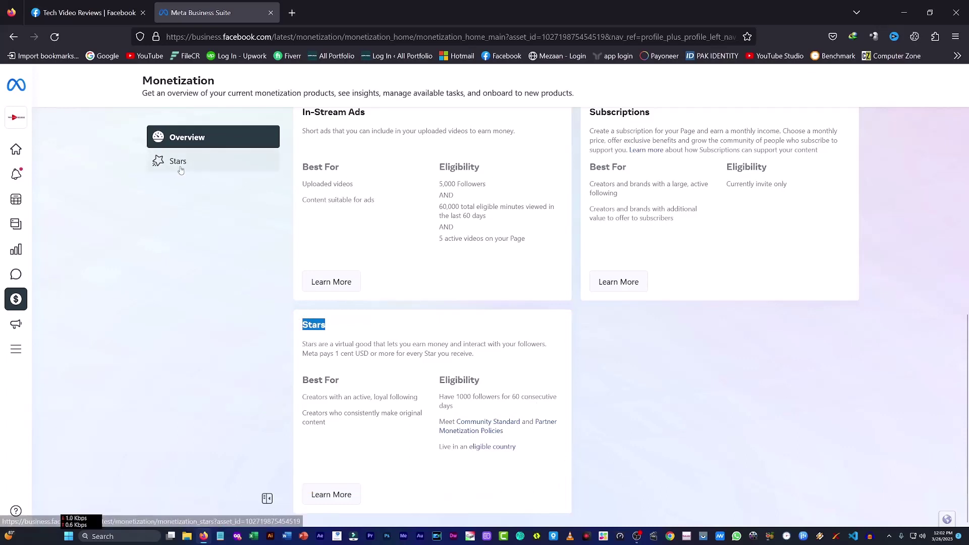
pyautogui.click(517, 393)
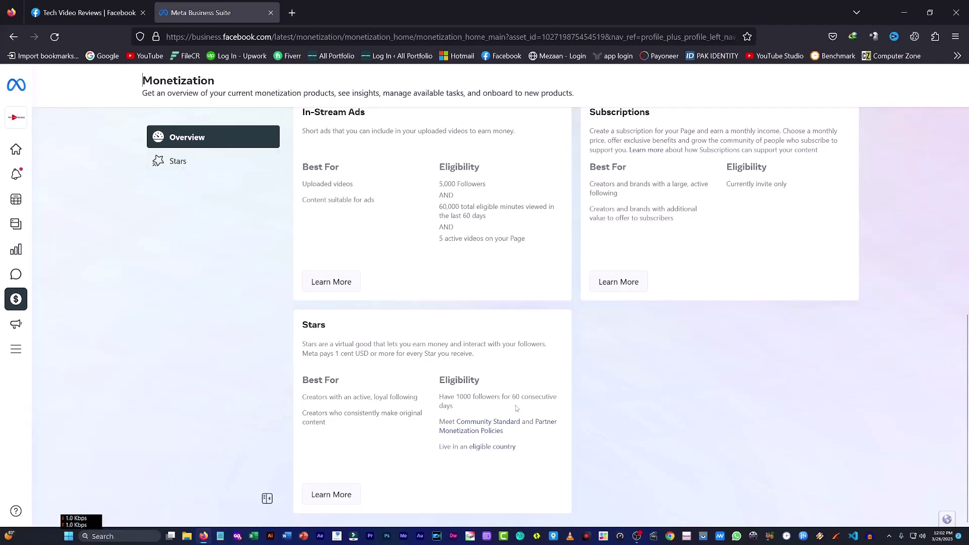
# Open the page eligibility details from the monetization status and expand the criteria for Stars.
pyautogui.scroll(10, 515, 407)
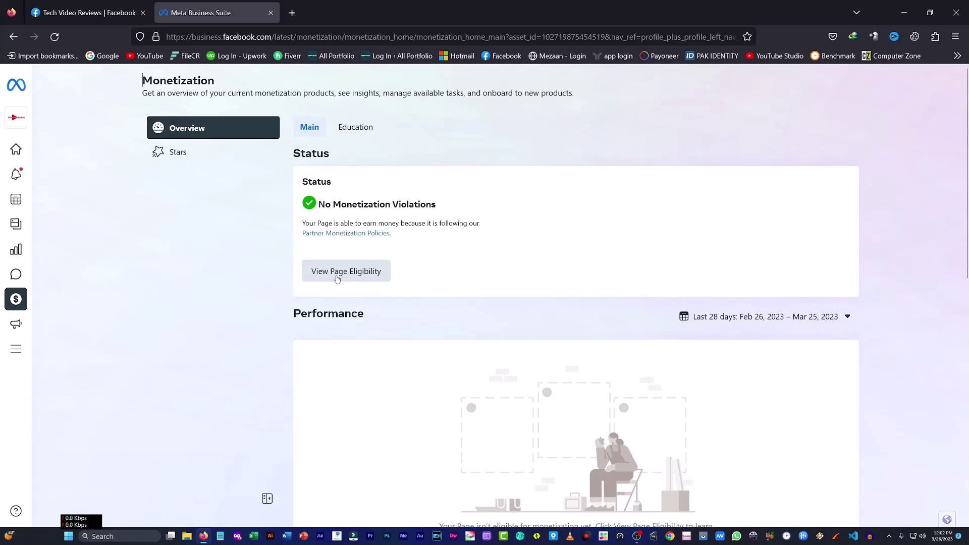
pyautogui.click(361, 279)
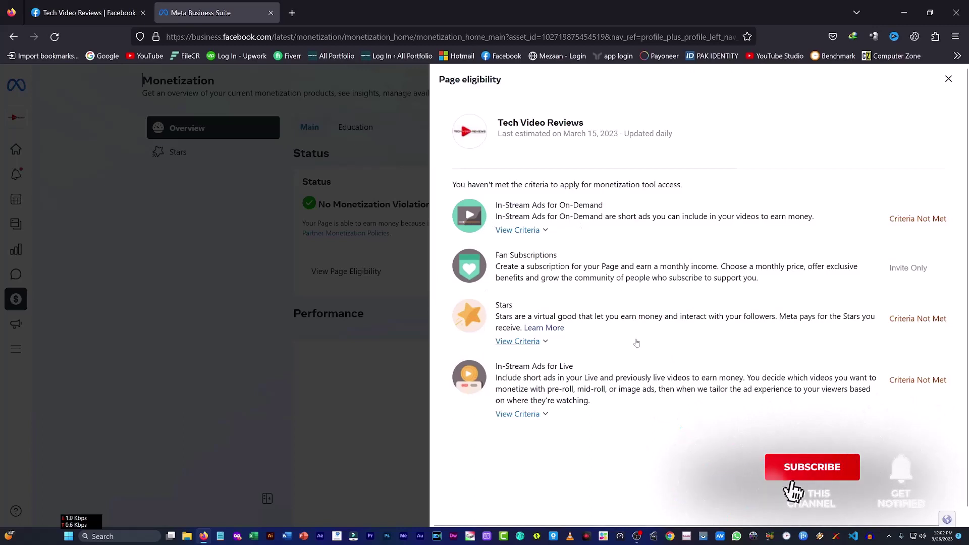
pyautogui.moveTo(496, 316); pyautogui.dragTo(527, 316)
pyautogui.click(579, 316)
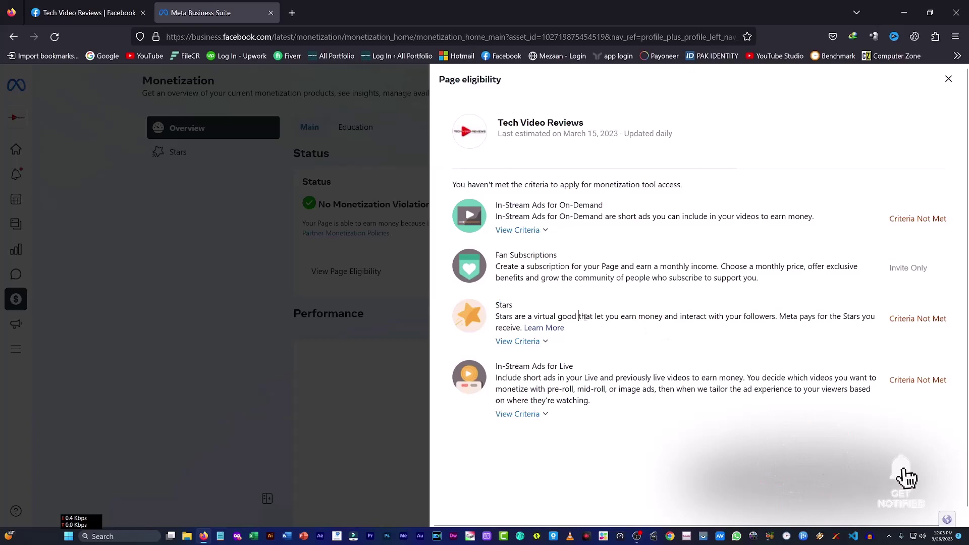
pyautogui.click(545, 343)
pyautogui.scroll(-2, 694, 331)
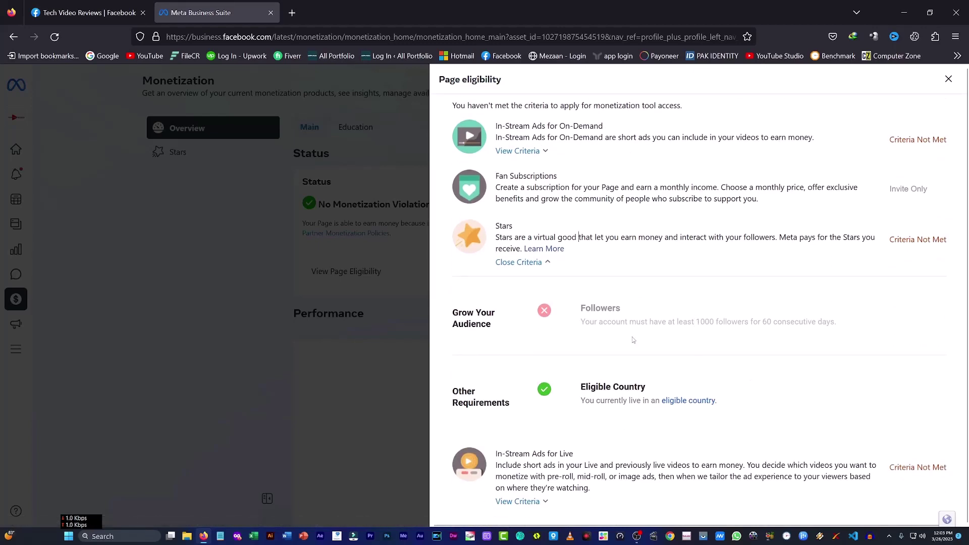
# Check the Followers criterion for Stars, including the number of days it must be held.
pyautogui.moveTo(583, 323); pyautogui.dragTo(775, 343)
pyautogui.click(768, 346)
pyautogui.moveTo(696, 322); pyautogui.dragTo(727, 322)
pyautogui.click(731, 334)
# Check the Eligible Country requirement for Stars and open its linked eligible country information.
pyautogui.moveTo(581, 387); pyautogui.dragTo(651, 392)
pyautogui.click(659, 390)
pyautogui.moveTo(581, 386); pyautogui.dragTo(637, 385)
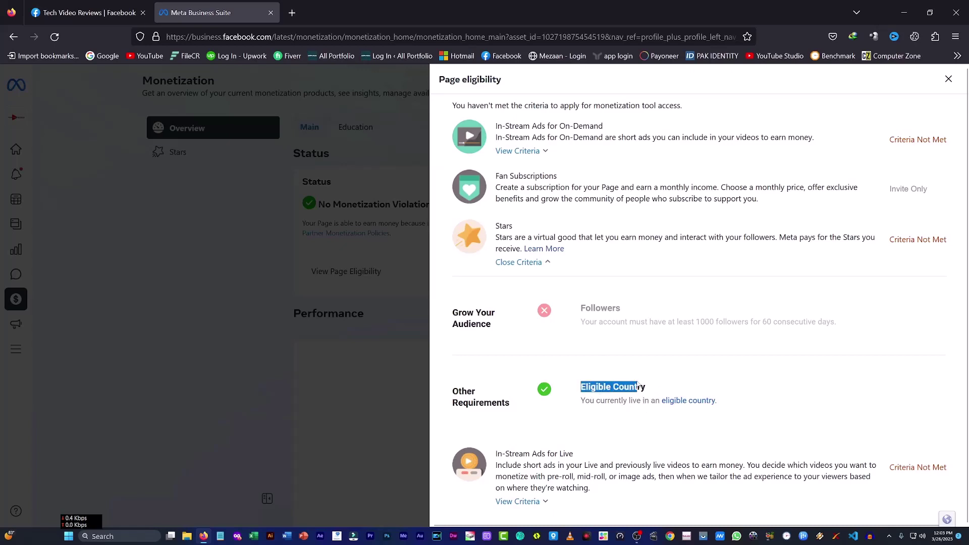
pyautogui.click(572, 355)
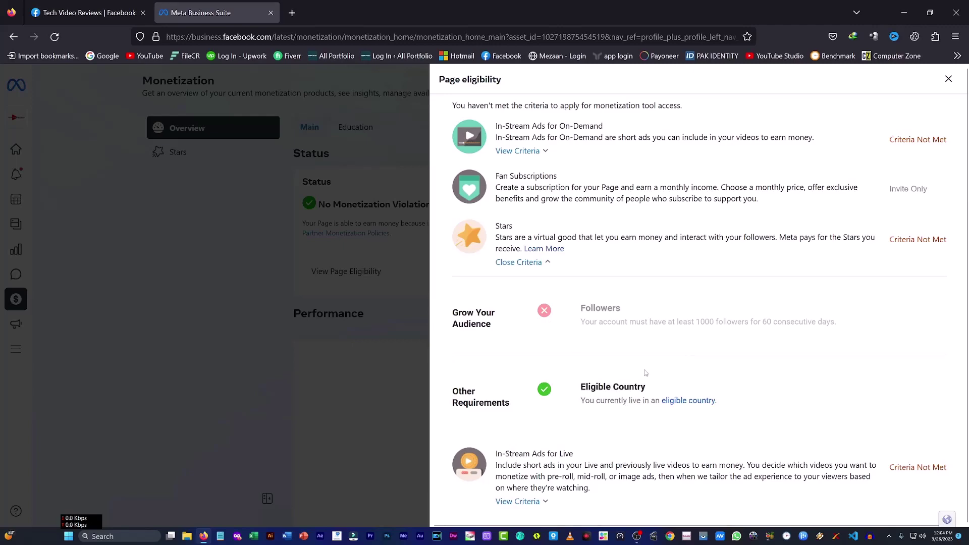
pyautogui.click(696, 401)
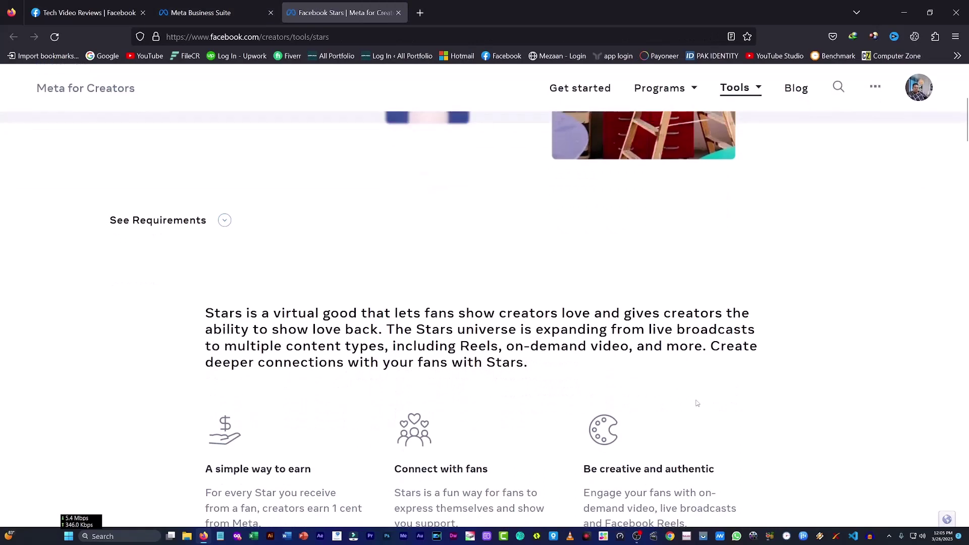
# Expand the Stars requirements and highlight the condition about living in a country where Stars is available.
pyautogui.click(228, 226)
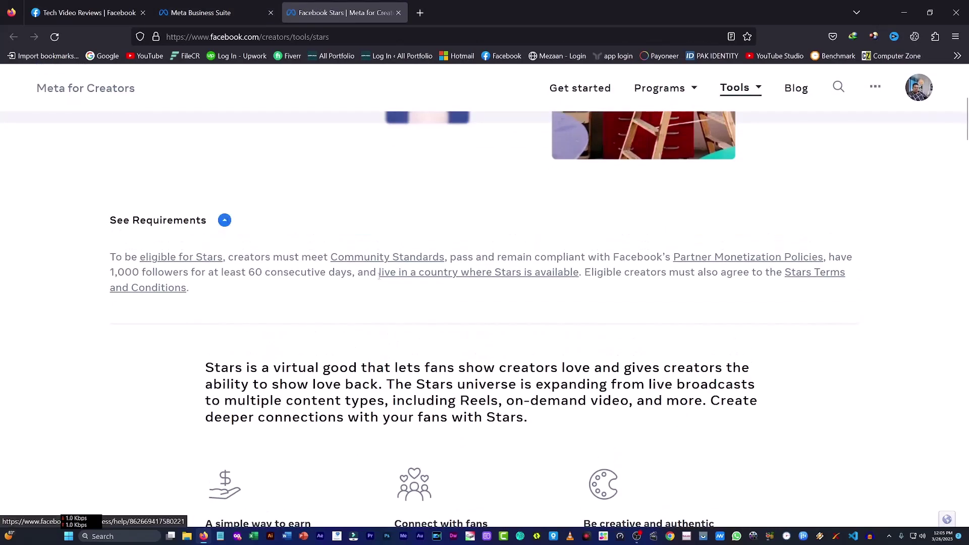
pyautogui.moveTo(380, 273); pyautogui.dragTo(580, 282)
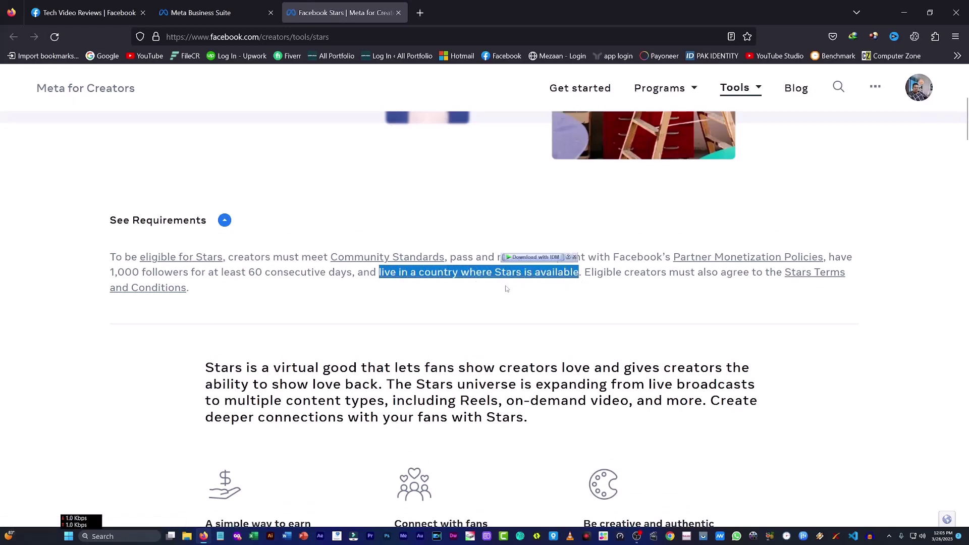
pyautogui.click(437, 289)
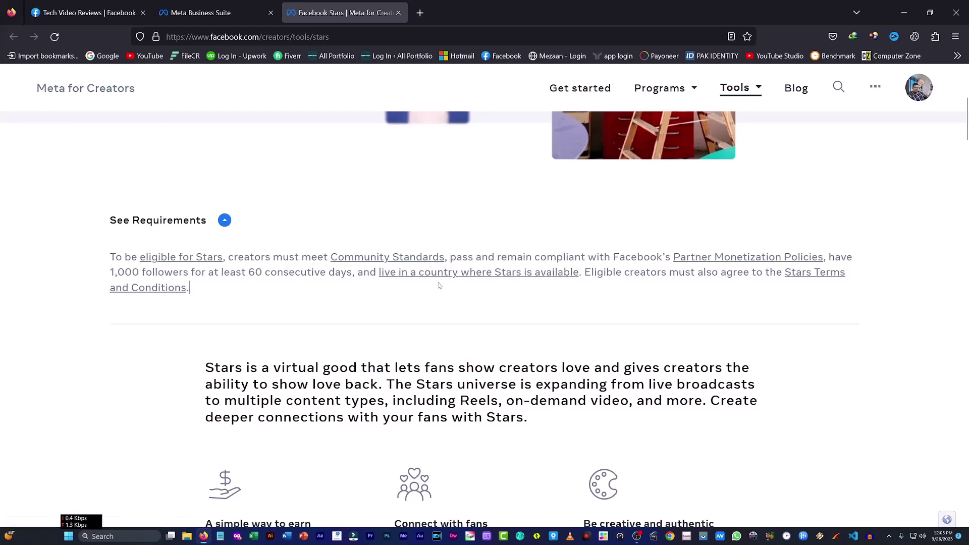
# Open the linked help article on Stars country availability and check the payout per Star.
pyautogui.click(441, 274)
pyautogui.scroll(-4, 498, 301)
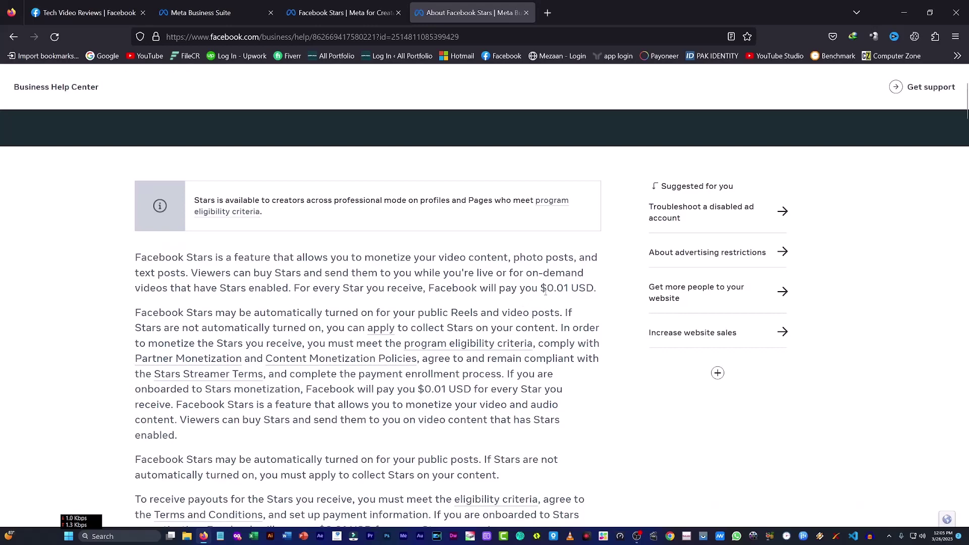
pyautogui.moveTo(539, 289); pyautogui.dragTo(570, 288)
# Look through the eligible regions for non-gaming partners under Stars Availability and highlight Pakistan.
pyautogui.scroll(-8, 499, 308)
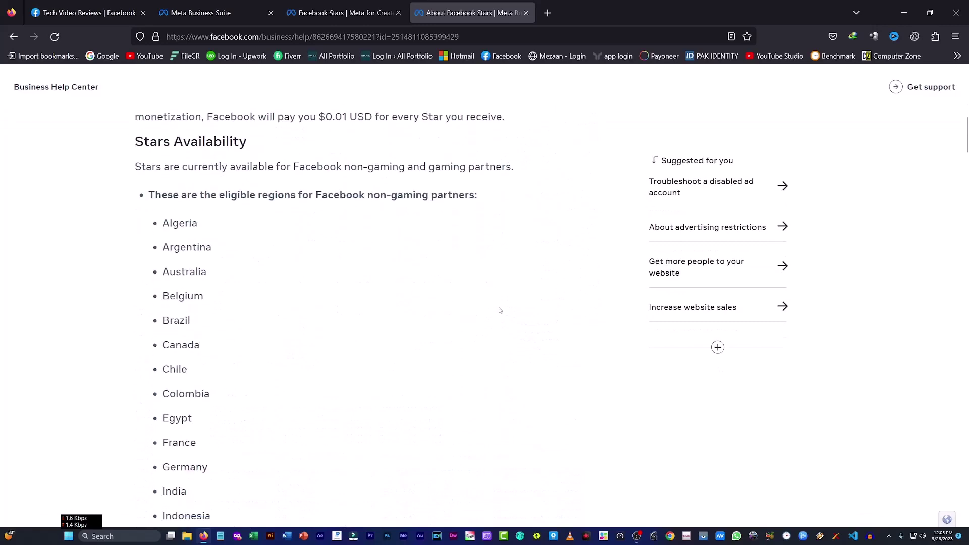
pyautogui.moveTo(219, 195); pyautogui.dragTo(296, 192)
pyautogui.scroll(-9, 298, 272)
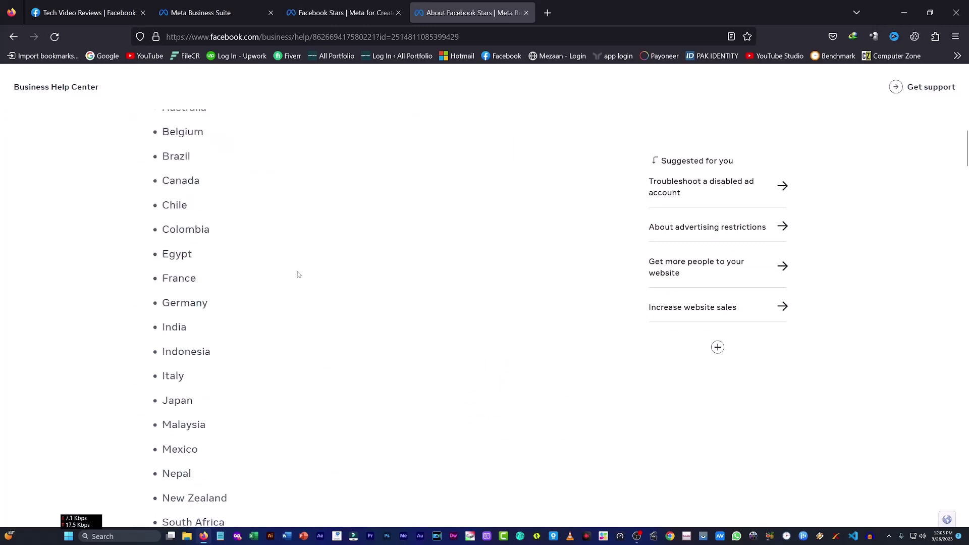
pyautogui.scroll(9, 297, 274)
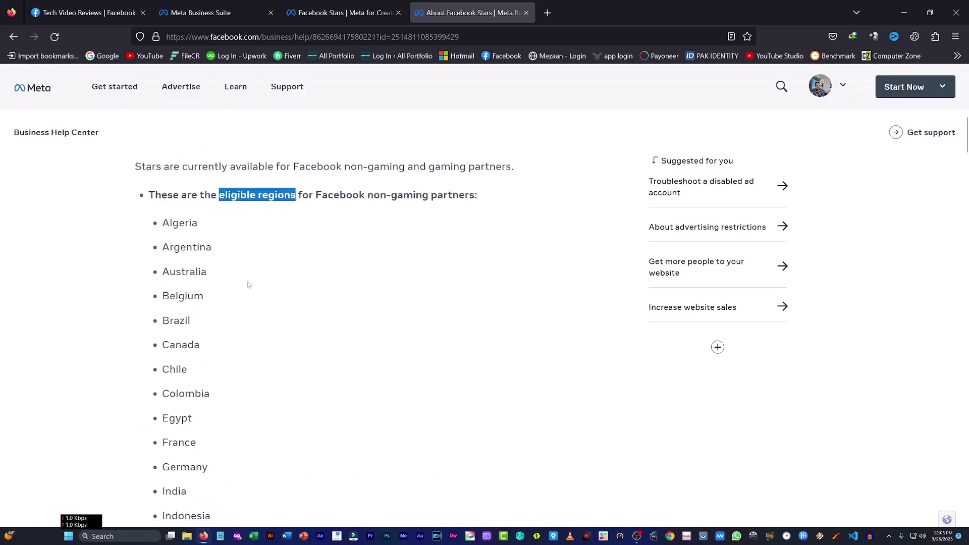
pyautogui.scroll(-5, 271, 299)
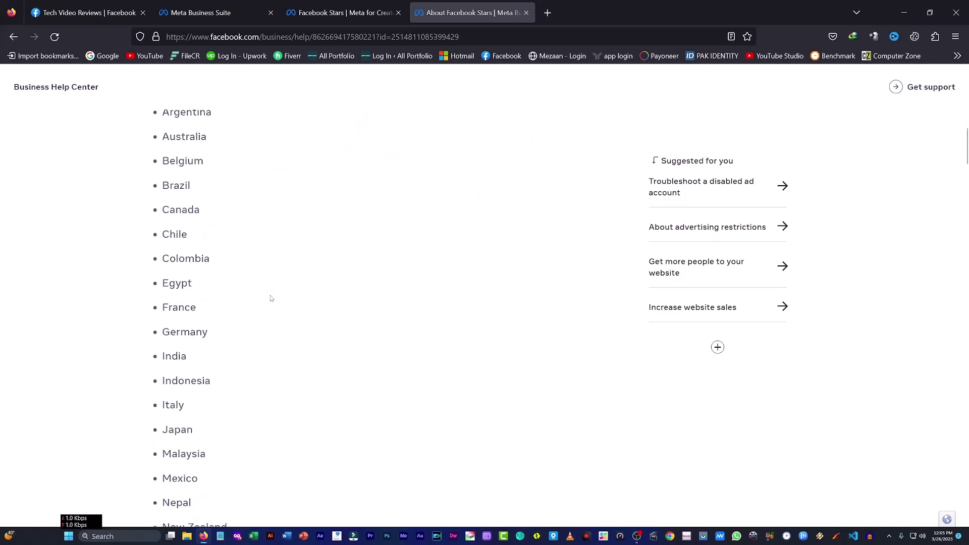
pyautogui.scroll(-3, 271, 298)
pyautogui.moveTo(146, 287)
pyautogui.mouseDown()
pyautogui.moveTo(197, 316)
pyautogui.moveTo(236, 286)
pyautogui.moveTo(211, 302)
pyautogui.mouseUp()
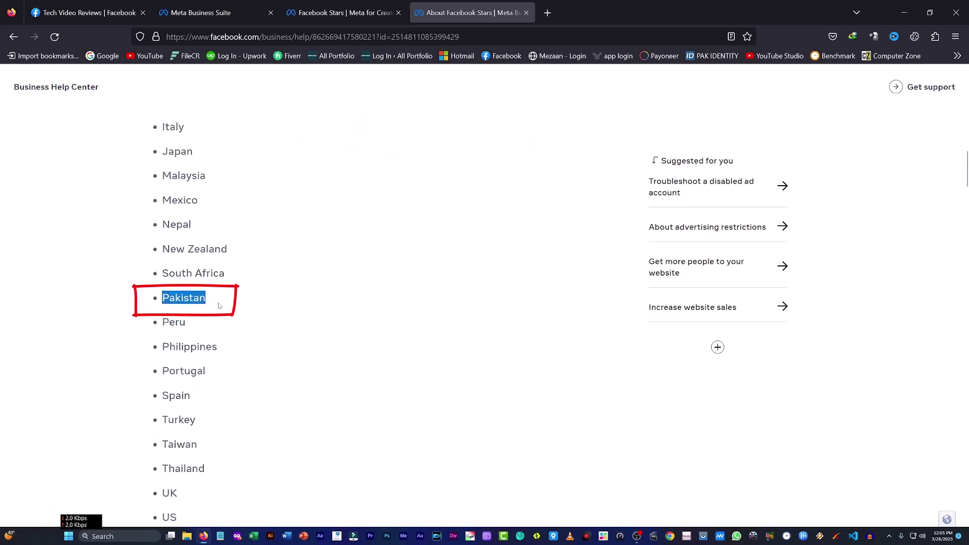
pyautogui.click(219, 306)
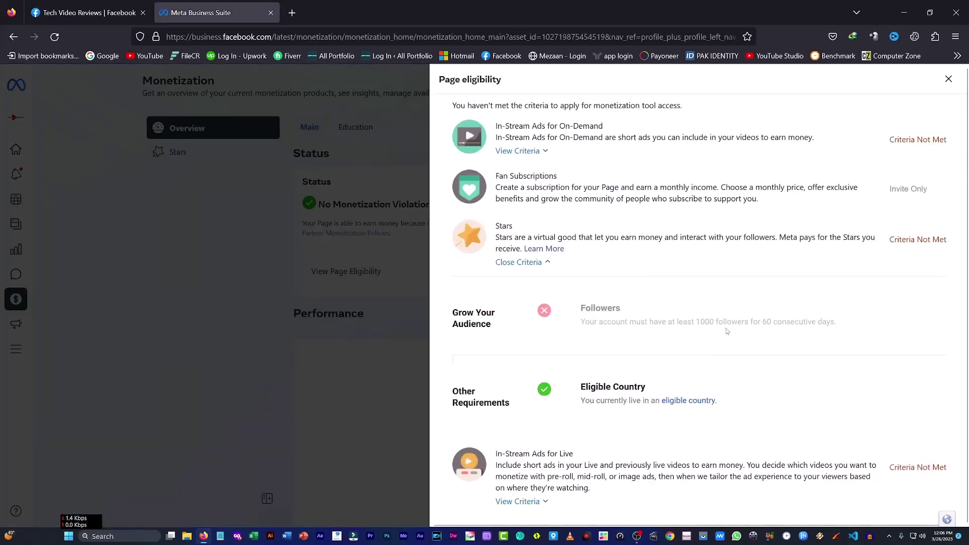
# Close the page eligibility details and open the Home overview of the Tech Video Reviews page.
pyautogui.click(326, 363)
pyautogui.scroll(-3, 536, 360)
pyautogui.scroll(3, 536, 360)
pyautogui.moveTo(15, 156)
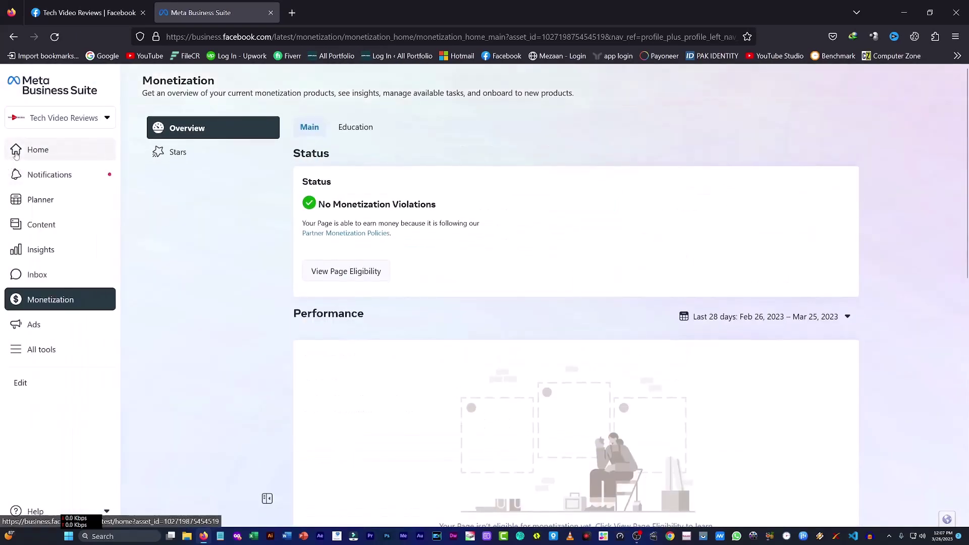
pyautogui.click(53, 157)
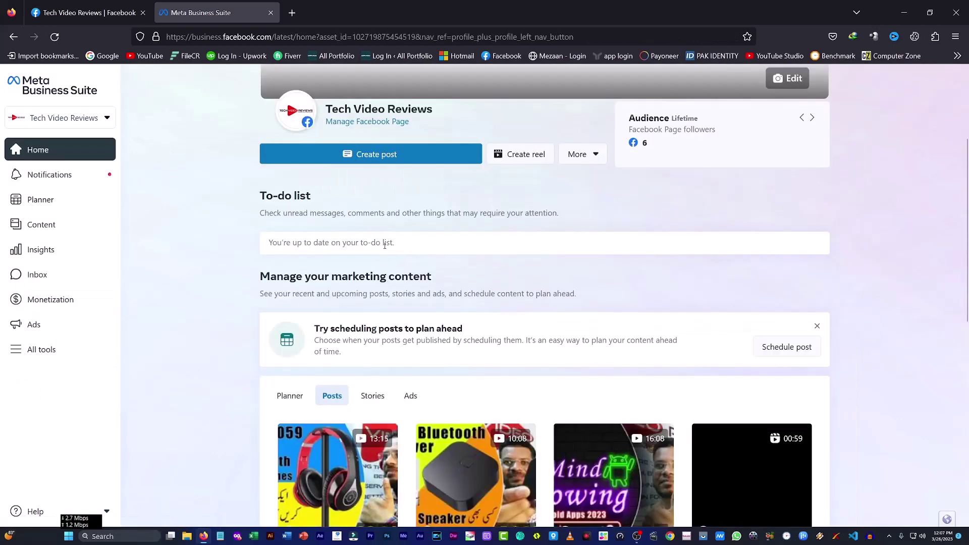
# Review the page's recent posts, audience growth suggestions, popular reels and Meta Business Suite news on the Home overview.
pyautogui.scroll(-5, 526, 361)
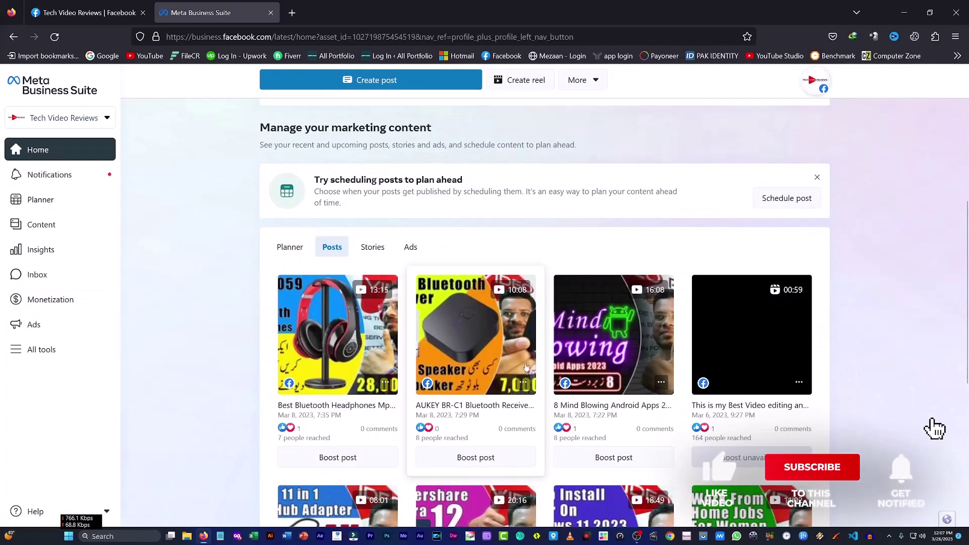
pyautogui.scroll(-5, 526, 362)
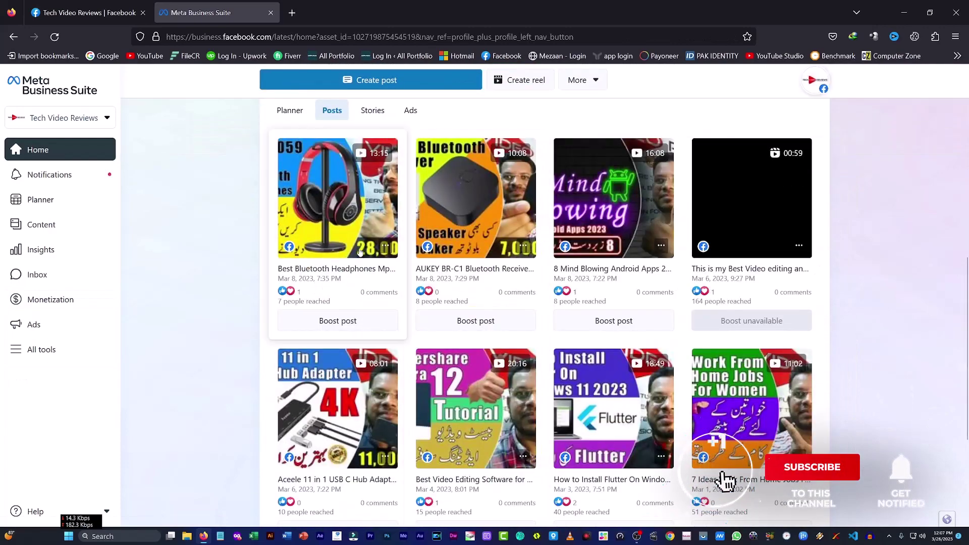
pyautogui.scroll(-4, 843, 343)
pyautogui.scroll(-3, 843, 345)
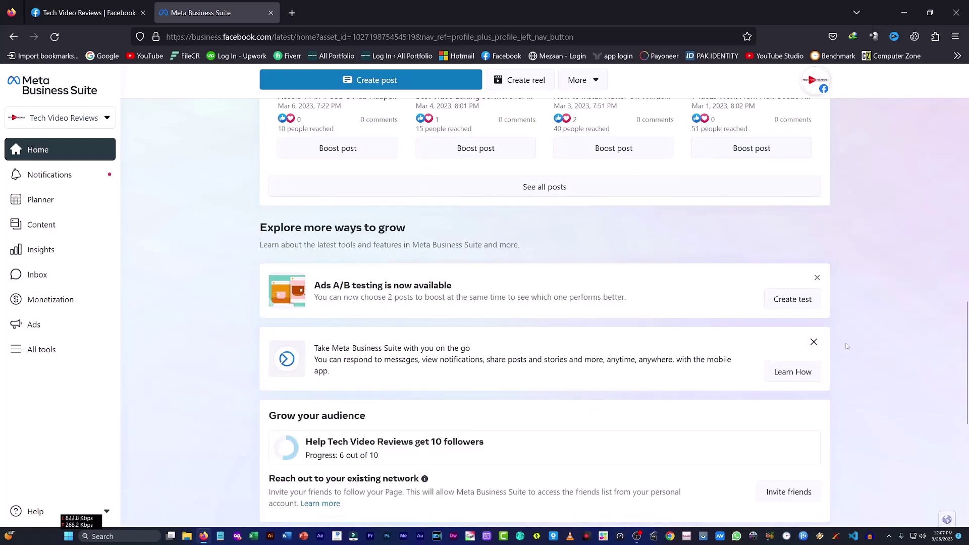
pyautogui.scroll(-5, 847, 348)
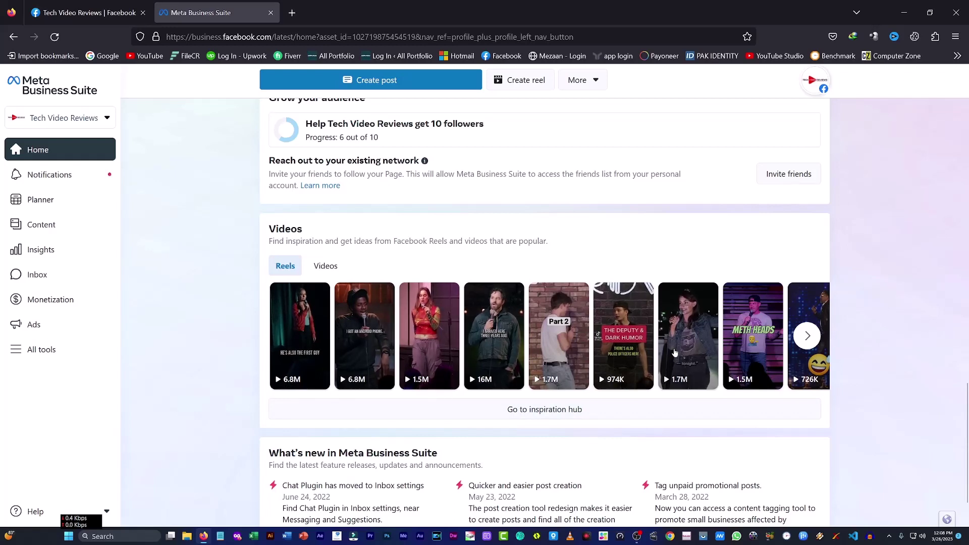
pyautogui.click(808, 336)
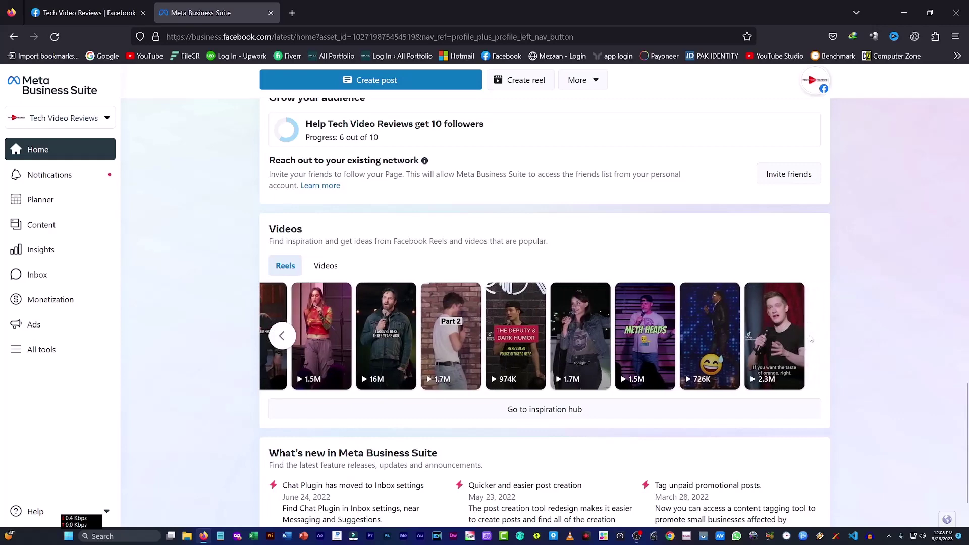
pyautogui.click(282, 336)
pyautogui.scroll(1, 404, 371)
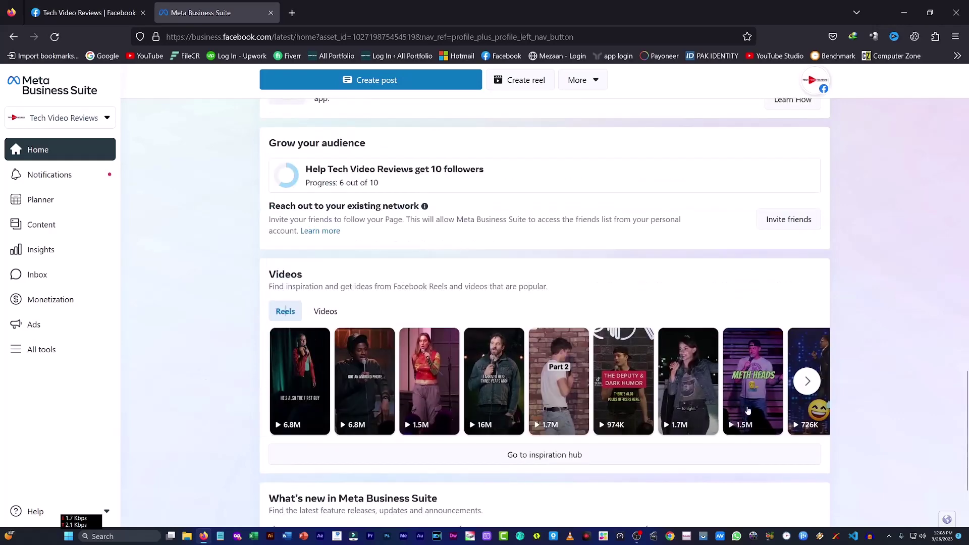
pyautogui.scroll(-3, 747, 411)
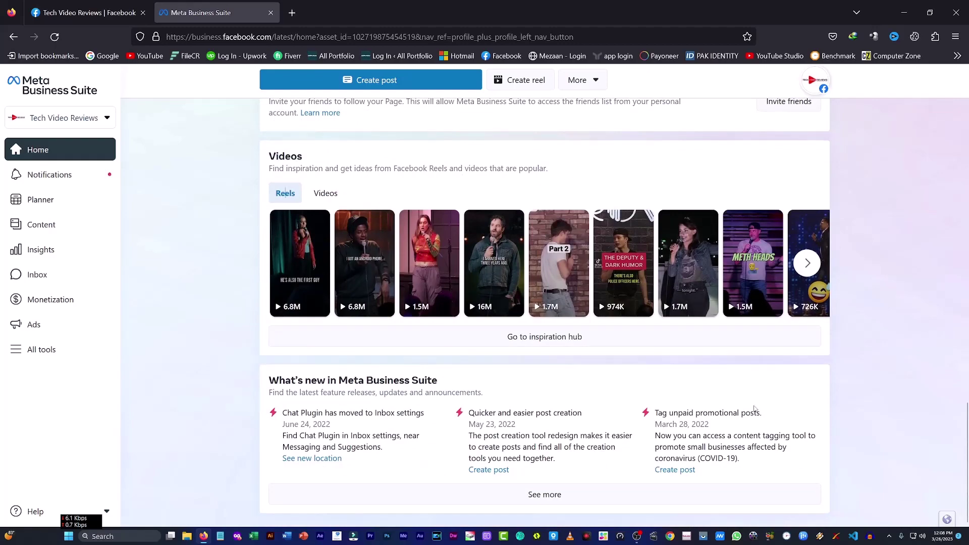
pyautogui.scroll(10, 754, 408)
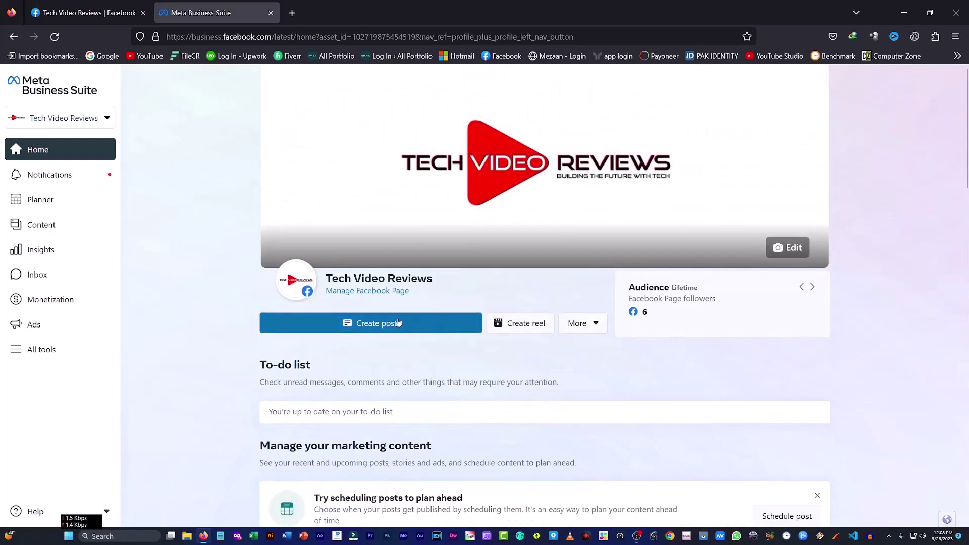
# Open the reel composer to view its options and video file selection, and return to the Home overview without adding a video.
pyautogui.click(525, 326)
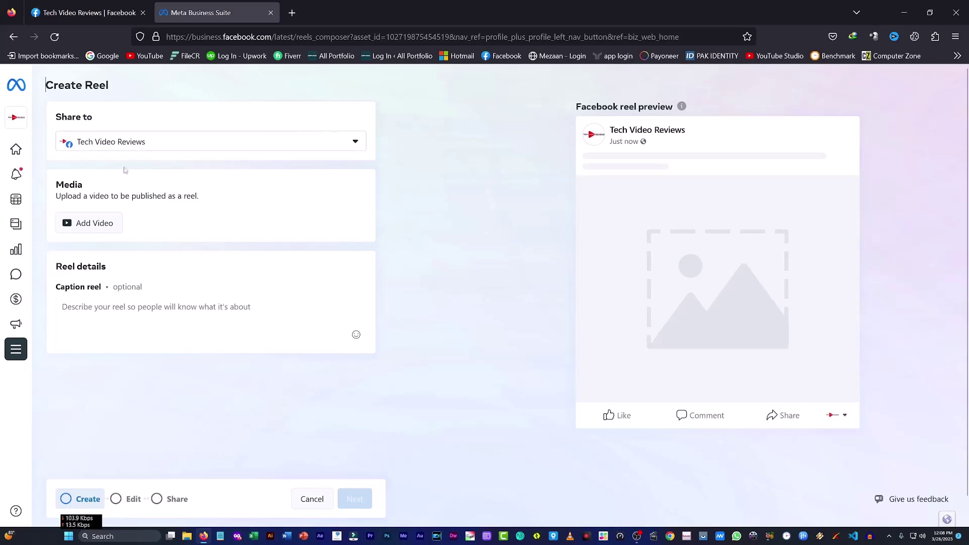
pyautogui.click(108, 231)
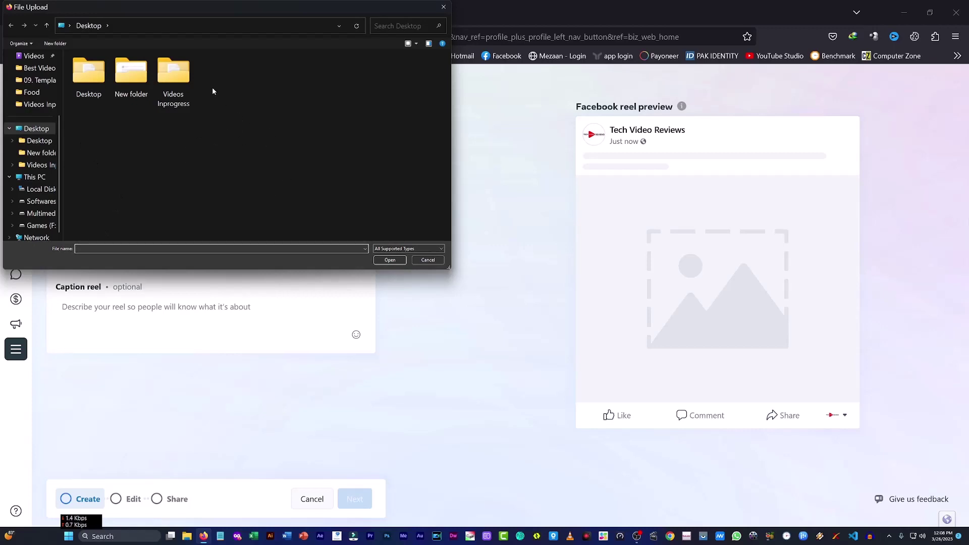
pyautogui.click(428, 260)
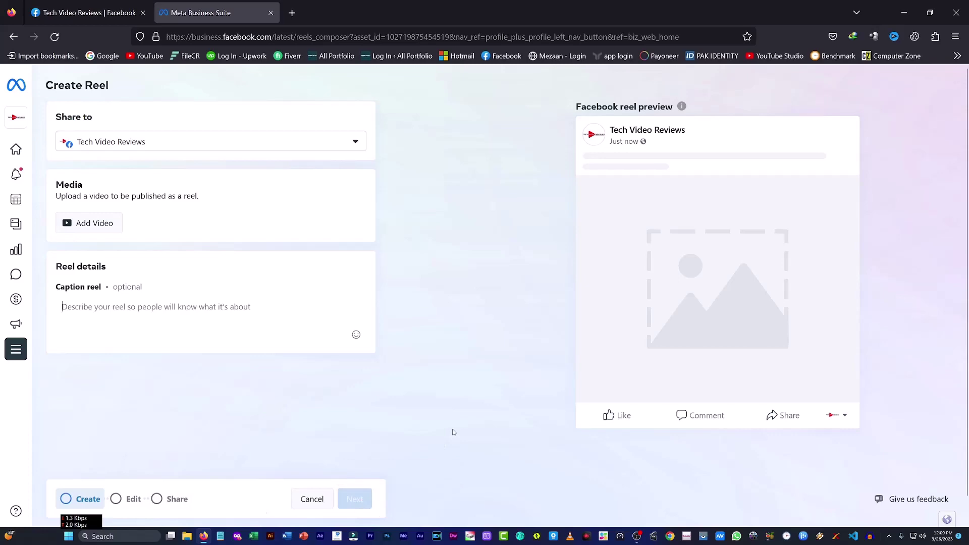
pyautogui.click(30, 118)
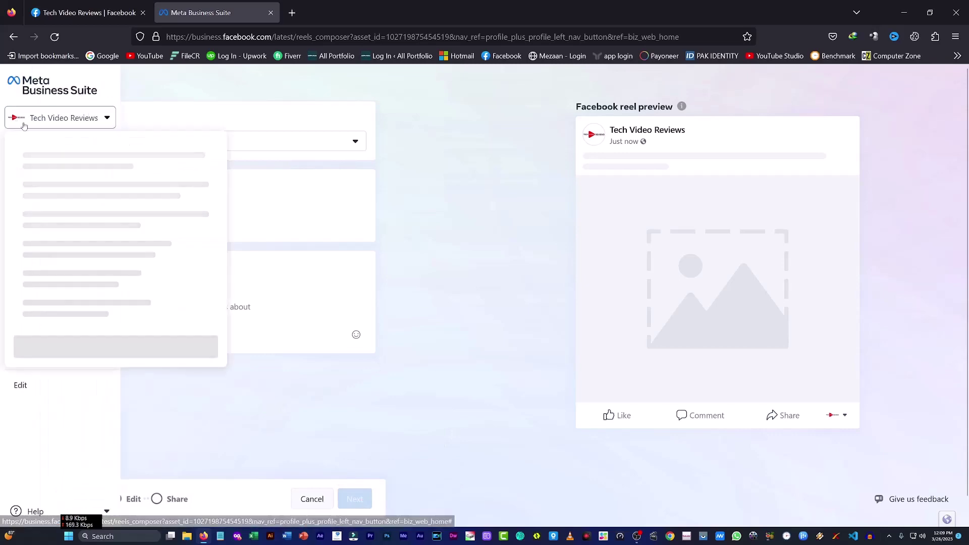
pyautogui.click(16, 151)
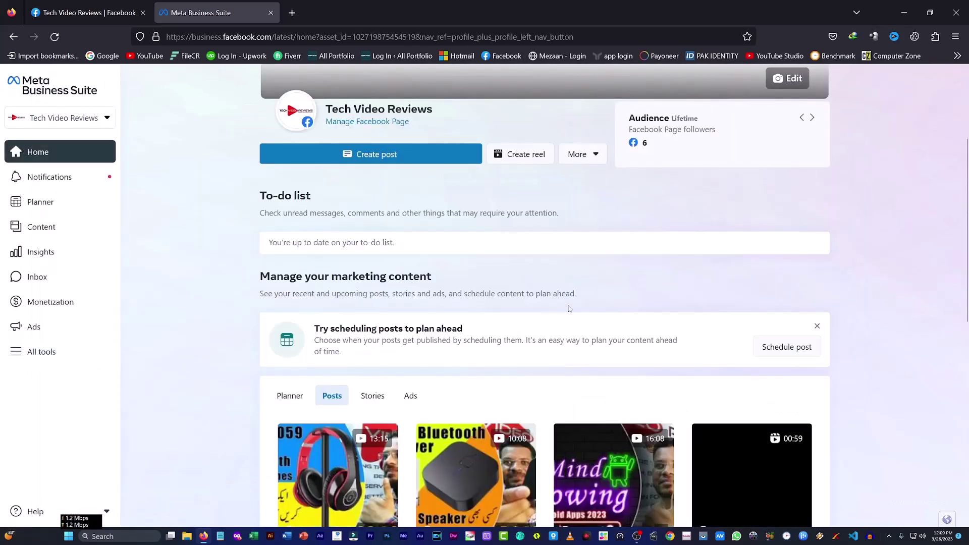
pyautogui.scroll(-1, 368, 318)
pyautogui.scroll(3, 491, 315)
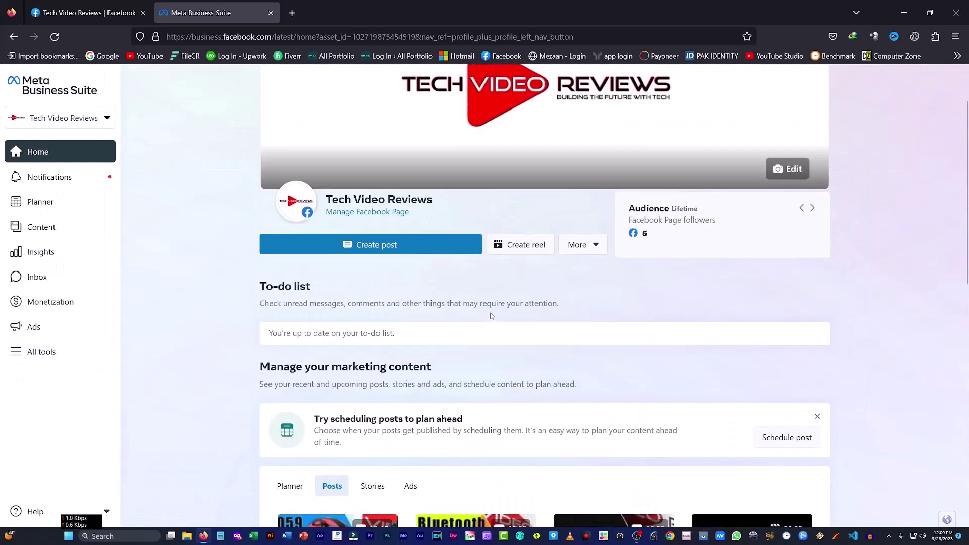
pyautogui.scroll(2, 491, 316)
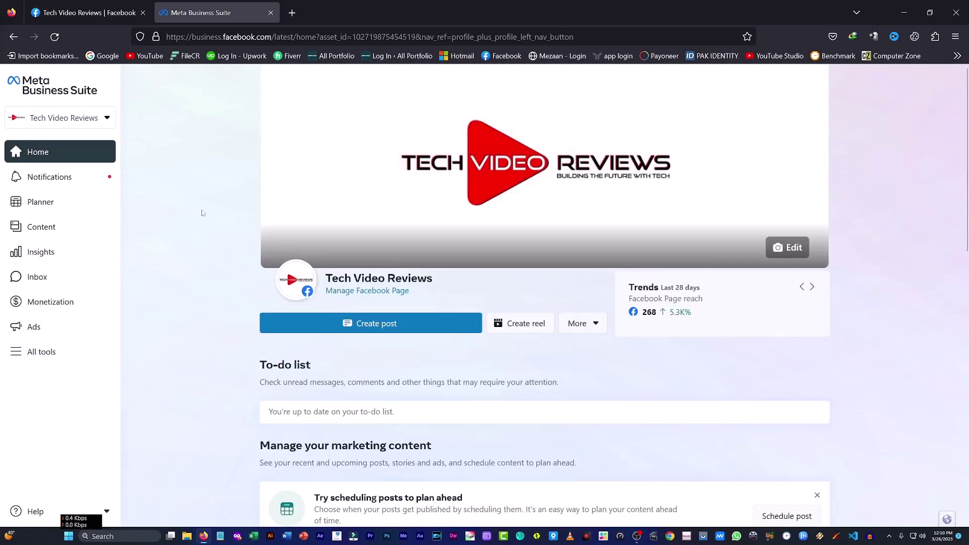
pyautogui.scroll(-3, 232, 217)
pyautogui.scroll(3, 232, 247)
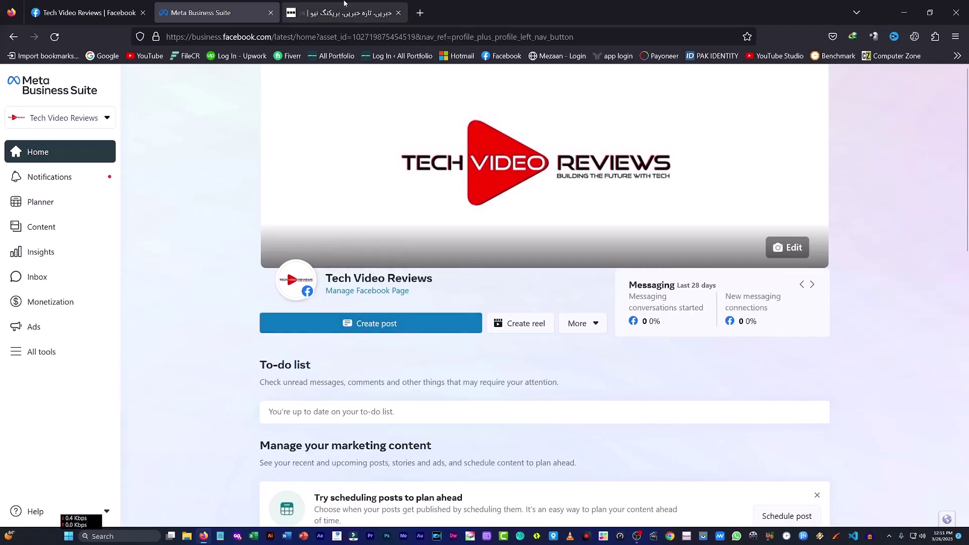
# Switch to the BBC News Urdu site and browse the headlines and video sections on its front page.
pyautogui.click(344, 4)
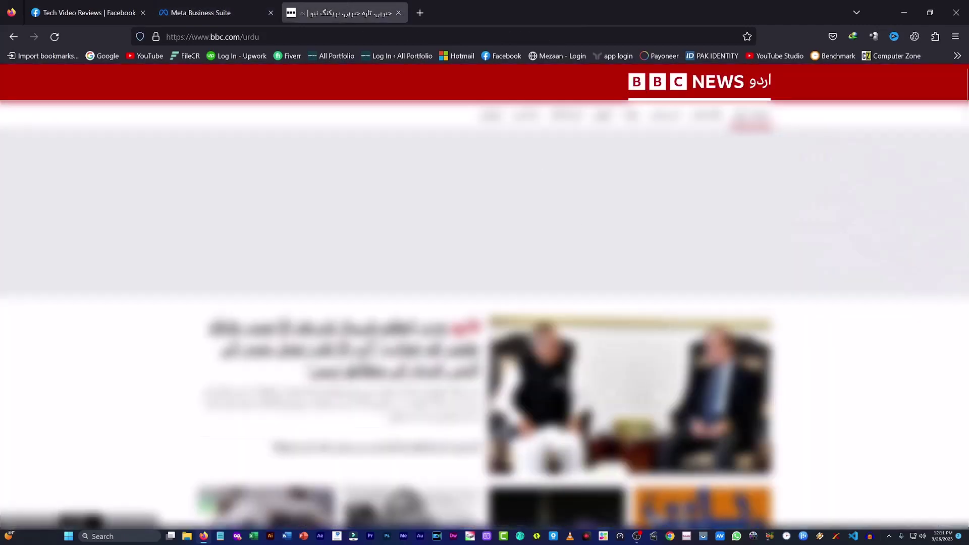
pyautogui.scroll(-4, 484, 296)
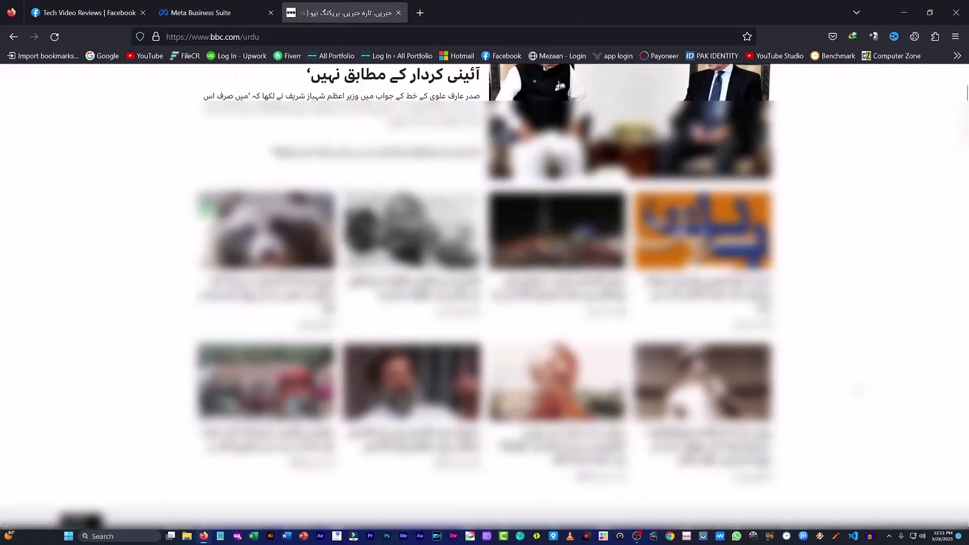
pyautogui.scroll(3, 484, 295)
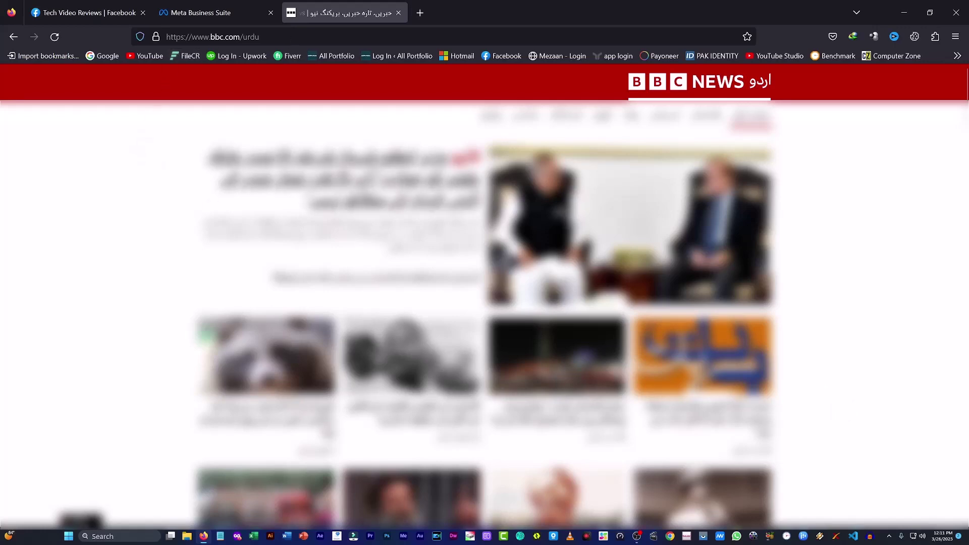
pyautogui.scroll(-15, 485, 303)
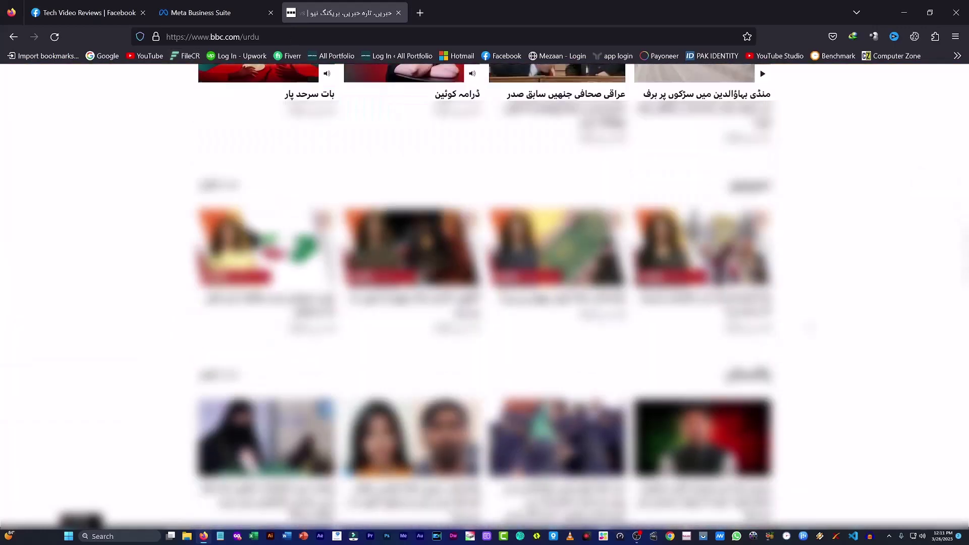
pyautogui.press('Home')
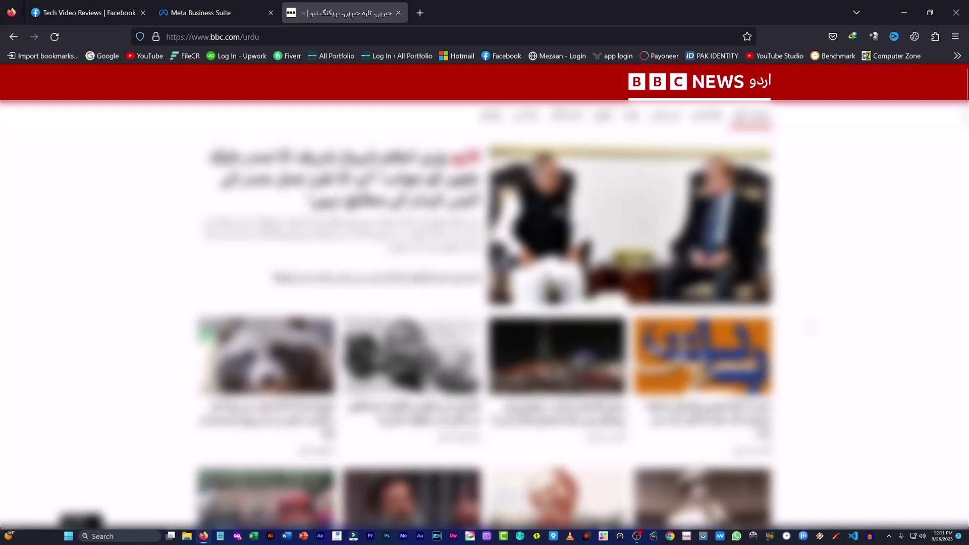
# Open the lead live story on the BBC News Urdu front page and look through its coverage.
pyautogui.click(268, 162)
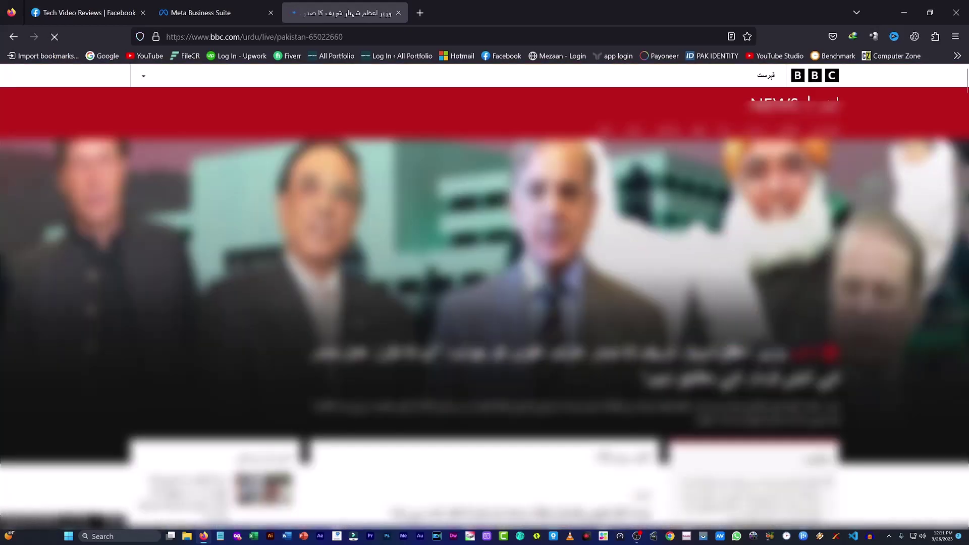
pyautogui.scroll(-5, 485, 303)
pyautogui.scroll(-10, 484, 303)
pyautogui.scroll(10, 485, 303)
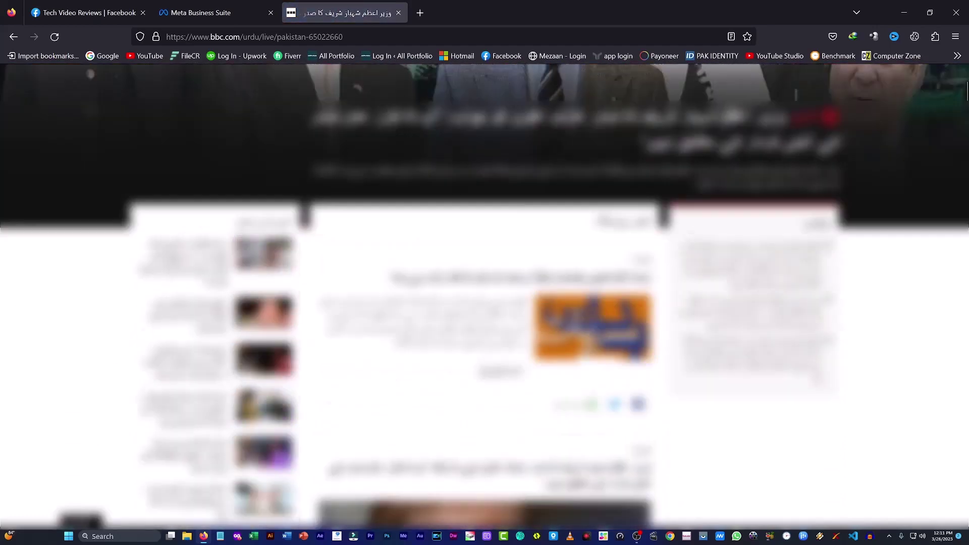
# Examine the BBC Urdu live story's entries, including the summary and the full article about the Prime Minister's letter to the President.
pyautogui.scroll(5, 485, 297)
pyautogui.scroll(-5, 484, 296)
pyautogui.scroll(5, 485, 297)
pyautogui.moveTo(785, 353); pyautogui.dragTo(433, 354)
pyautogui.scroll(-15, 433, 354)
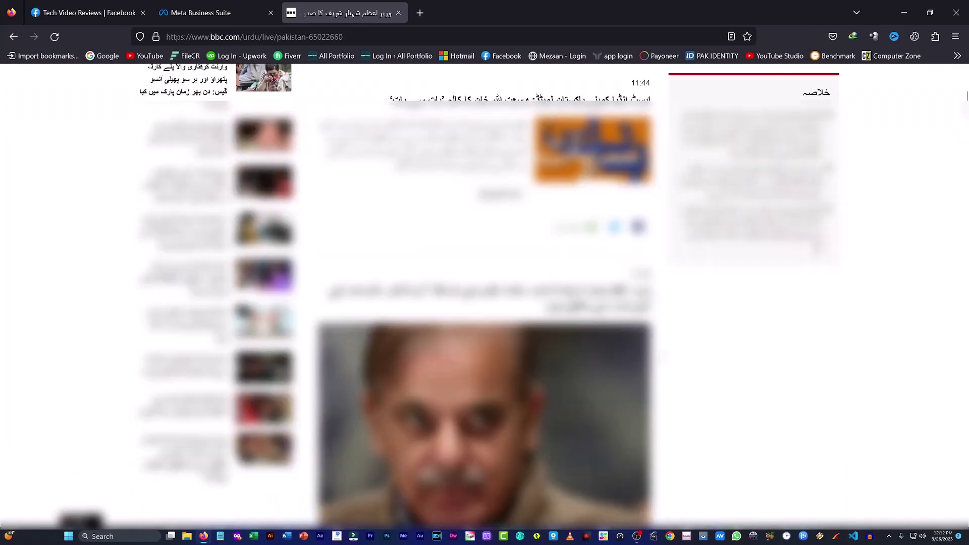
pyautogui.moveTo(484, 353); pyautogui.dragTo(628, 132)
pyautogui.scroll(-5, 585, 444)
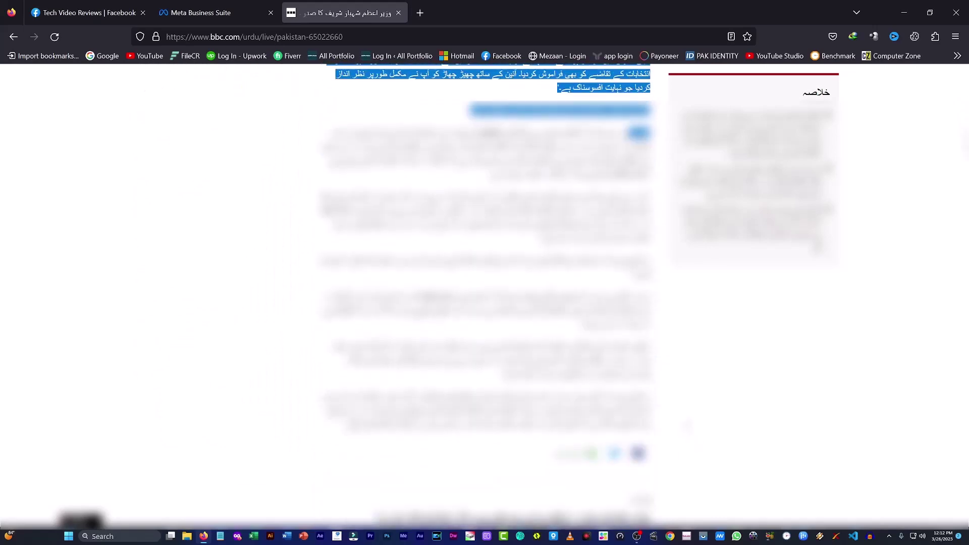
pyautogui.scroll(5, 830, 92)
pyautogui.scroll(5, 871, 81)
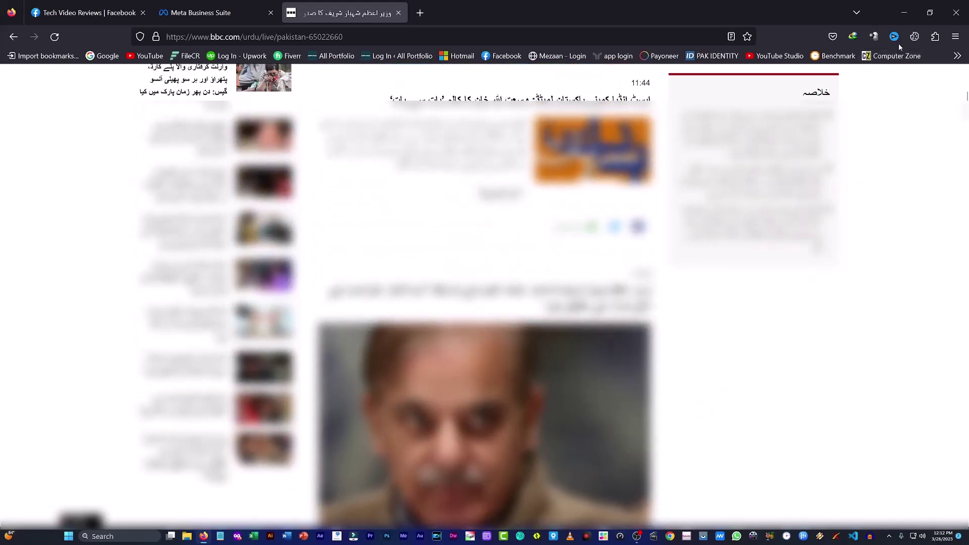
# Switch to Camtasia and set the empty project's canvas dimensions to iPhone XS (1125x2436).
pyautogui.press('super+d')
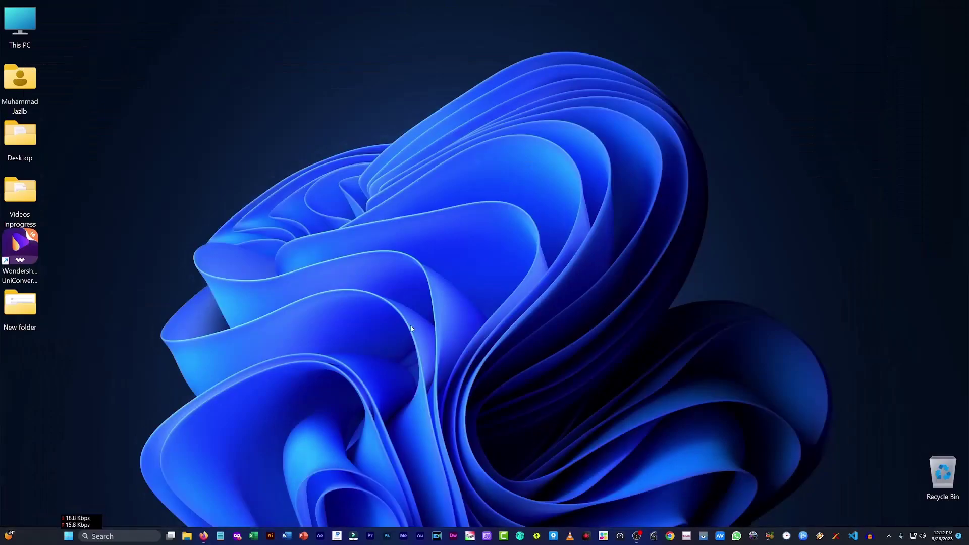
pyautogui.click(503, 536)
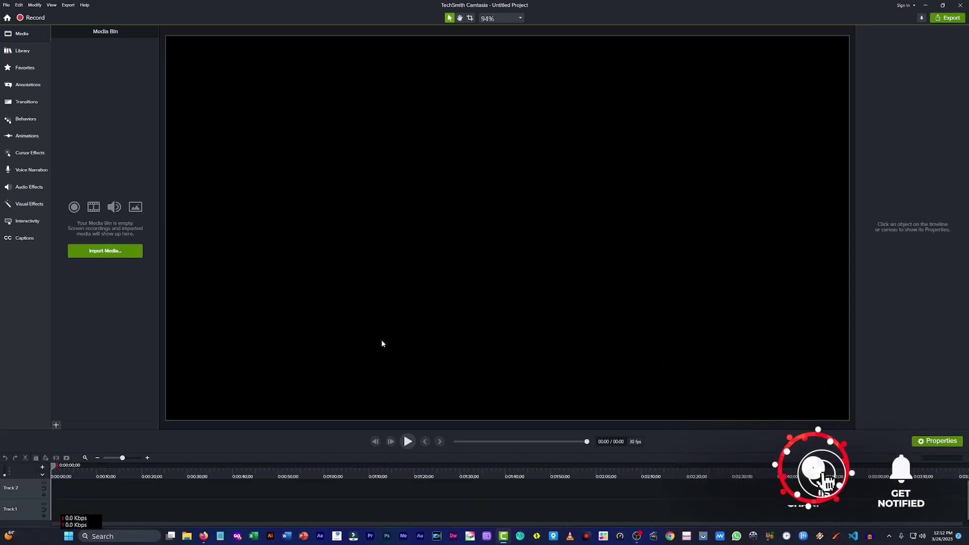
pyautogui.rightClick(395, 279)
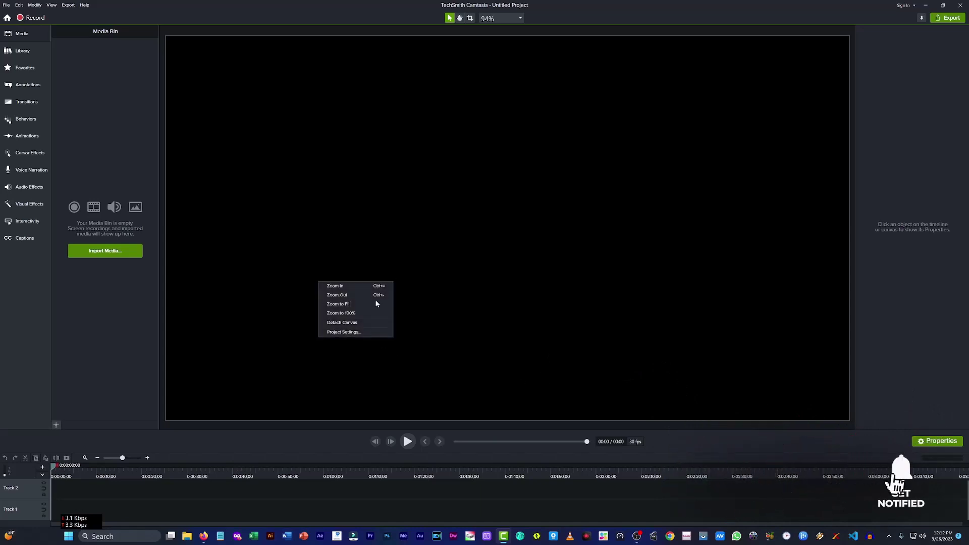
pyautogui.click(349, 332)
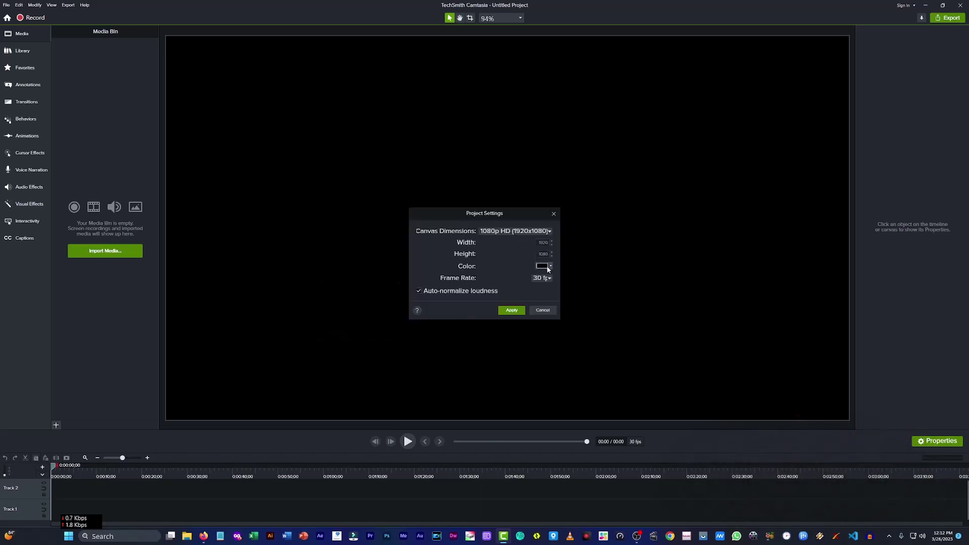
pyautogui.click(528, 232)
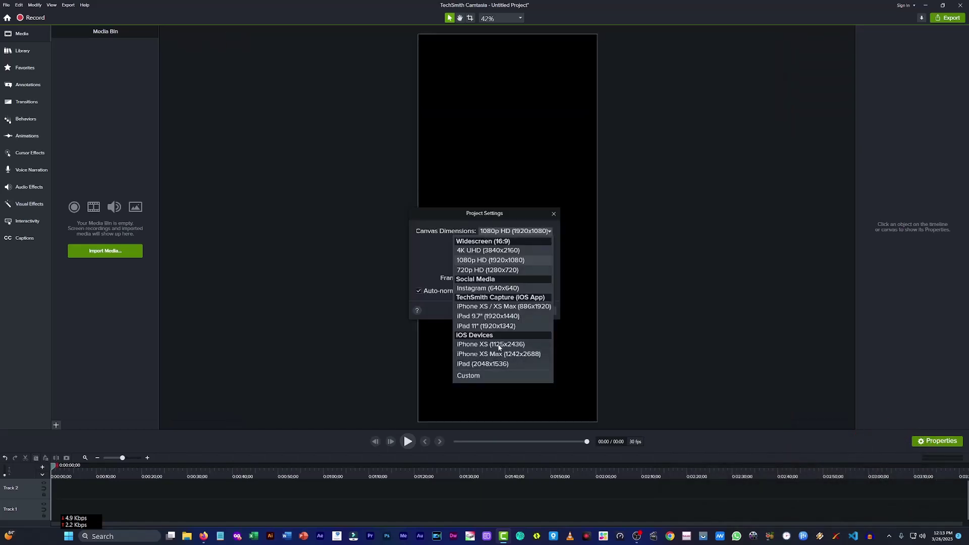
pyautogui.click(498, 345)
pyautogui.click(522, 312)
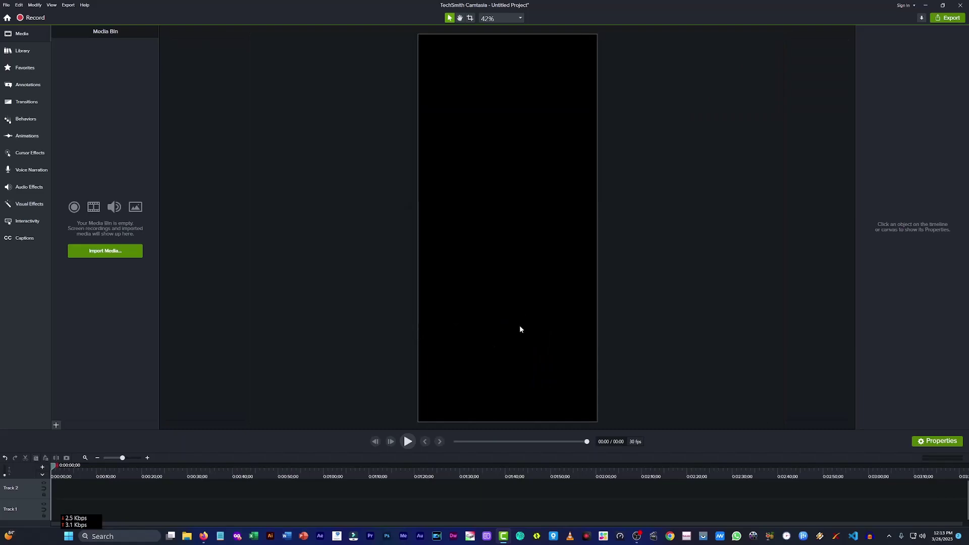
# Bring the PM_SS image from the desktop into the Camtasia project and place it at the start of Track 1.
pyautogui.click(203, 536)
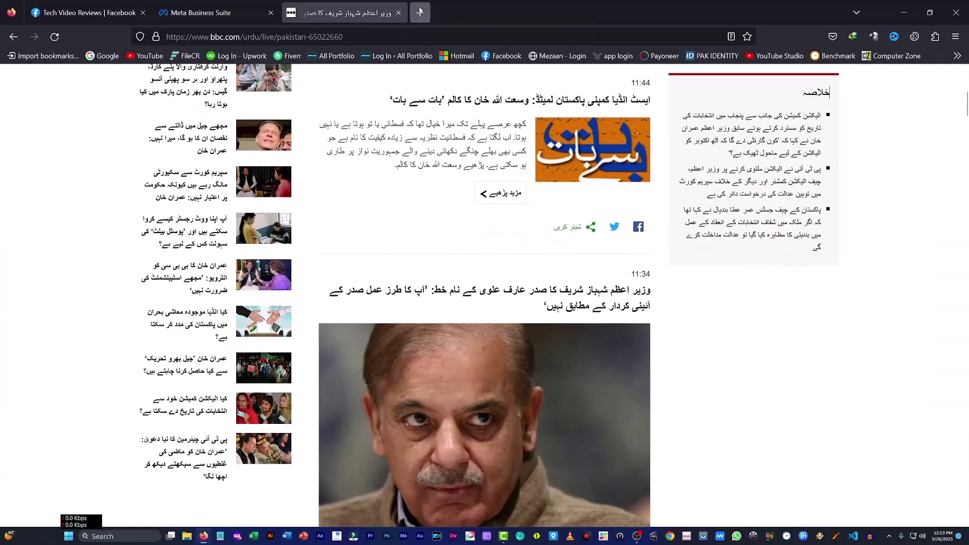
pyautogui.click(419, 11)
pyautogui.press('super+d')
pyautogui.click(20, 420)
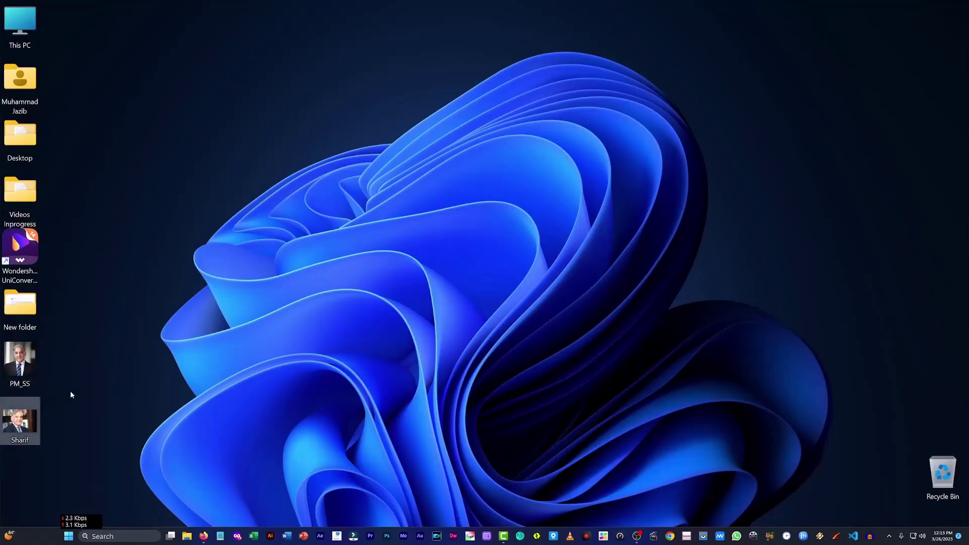
pyautogui.moveTo(19, 374); pyautogui.dragTo(61, 511)
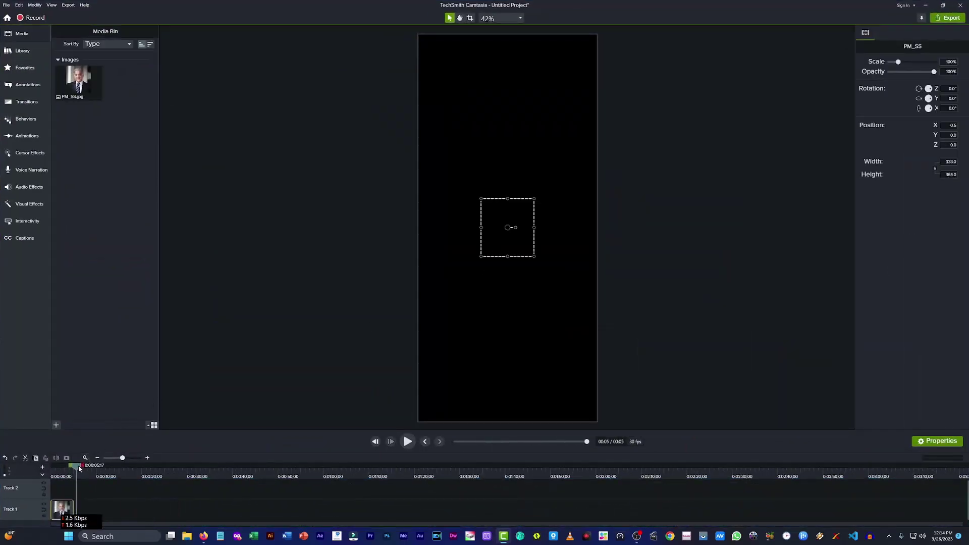
# Enlarge the PM_SS image to the canvas width and position it in the upper half of the canvas.
pyautogui.moveTo(76, 465); pyautogui.dragTo(52, 465)
pyautogui.moveTo(480, 257); pyautogui.dragTo(369, 378)
pyautogui.moveTo(520, 217); pyautogui.dragTo(595, 228)
pyautogui.moveTo(507, 338); pyautogui.dragTo(524, 144)
pyautogui.click(596, 267)
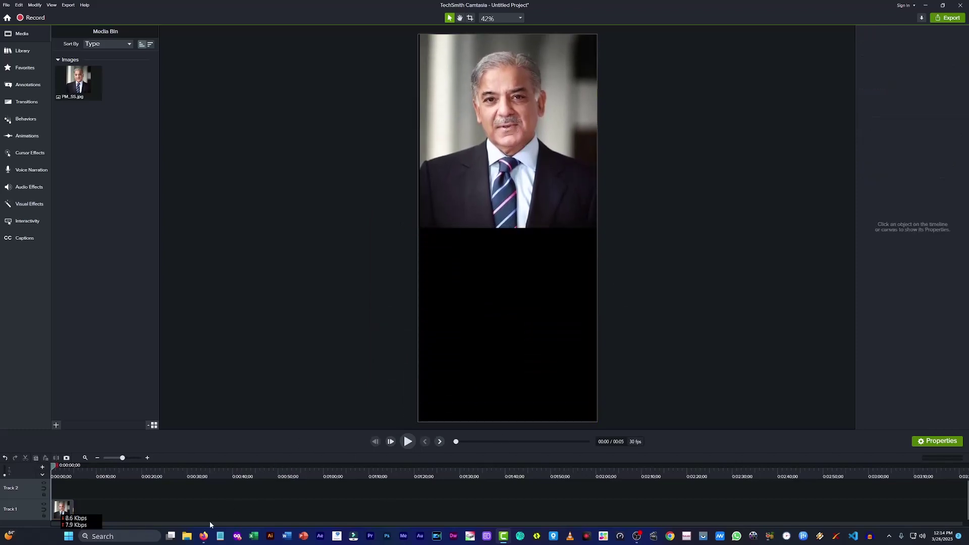
# Add a text callout reading "وزیر اعظم شہباز شریف کا صدر عارف علوی کو جواب" below the photo and widen it to the canvas width.
pyautogui.click(204, 536)
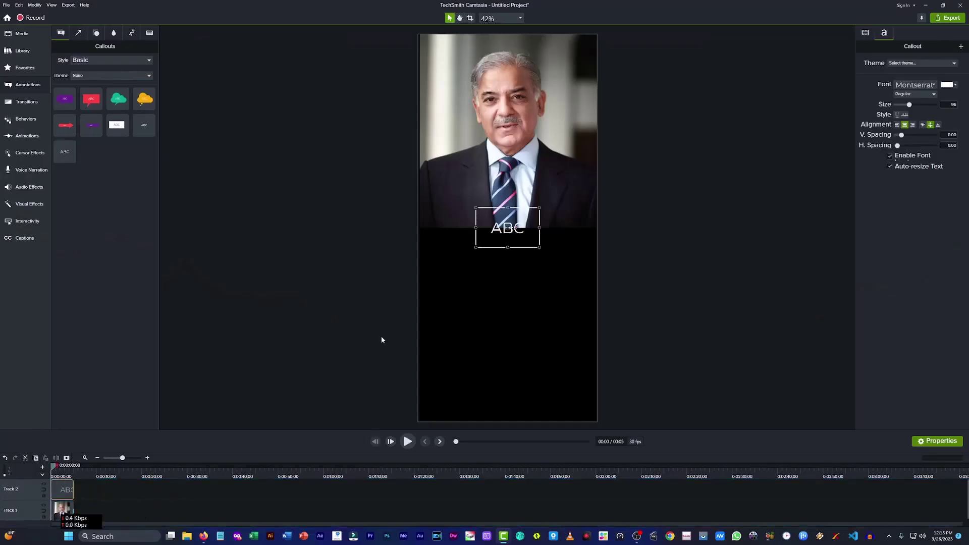
pyautogui.moveTo(489, 234); pyautogui.dragTo(592, 281)
pyautogui.doubleClick(491, 279)
pyautogui.write('وزیر اعظم شہباز شریف کا صدر عارف علوی کو جواب')
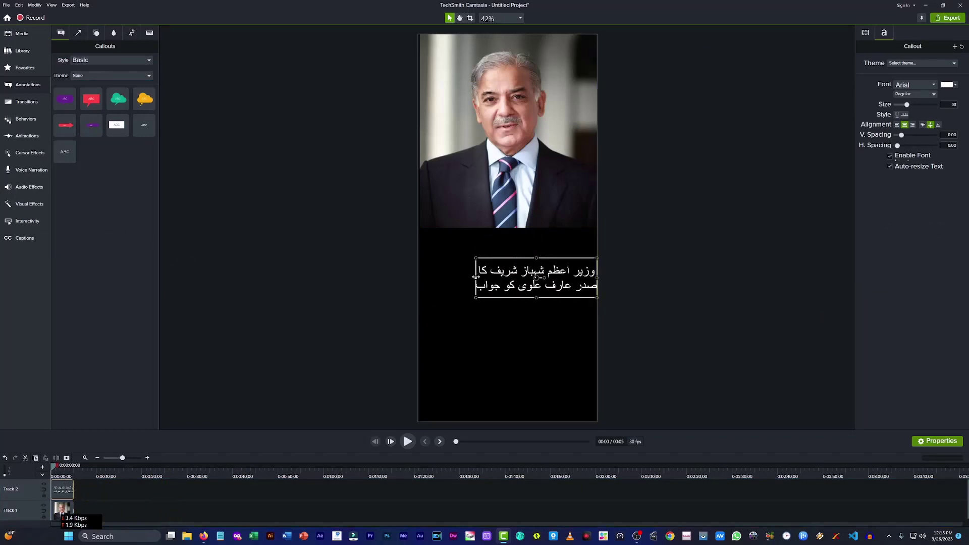
pyautogui.moveTo(475, 277); pyautogui.dragTo(419, 278)
pyautogui.moveTo(497, 287); pyautogui.dragTo(498, 302)
# Make the headline text yellow (#F6FF00) and bold, and move it slightly lower beneath the photo.
pyautogui.click(948, 84)
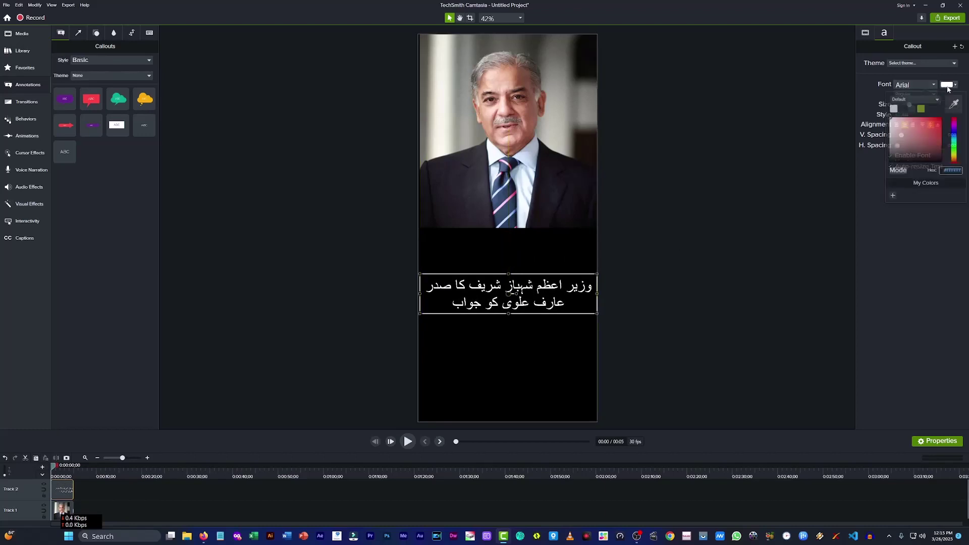
pyautogui.moveTo(956, 158); pyautogui.dragTo(955, 151)
pyautogui.click(940, 119)
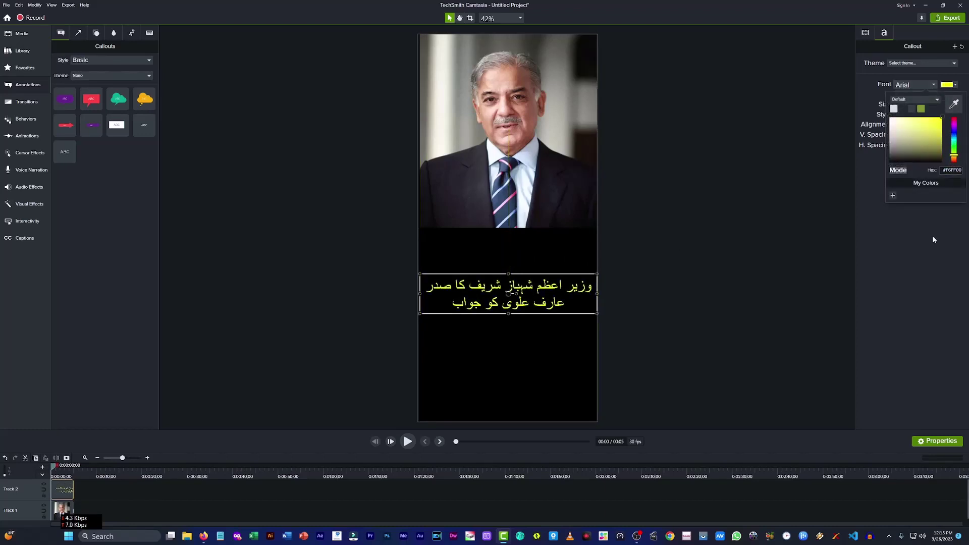
pyautogui.click(910, 86)
pyautogui.click(910, 86)
pyautogui.click(913, 94)
pyautogui.click(910, 120)
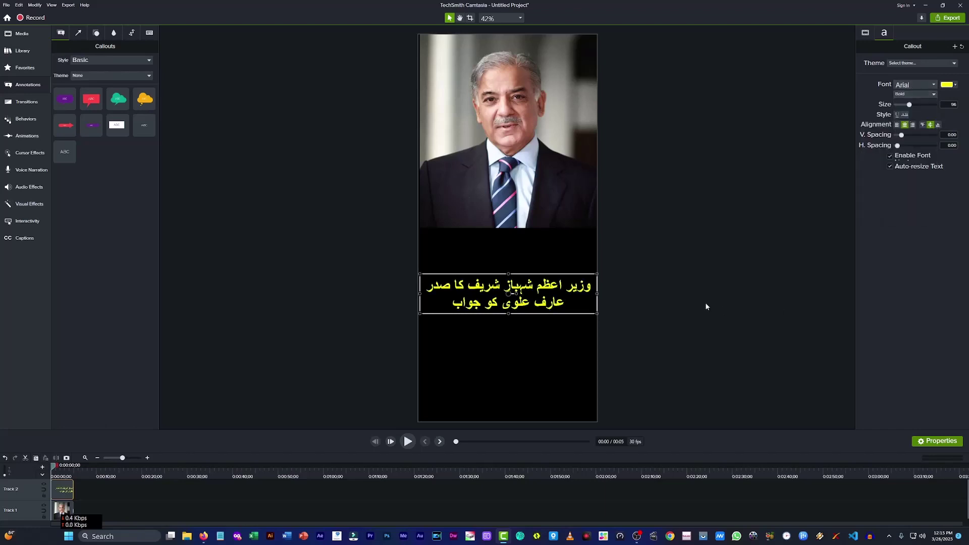
pyautogui.moveTo(509, 293); pyautogui.dragTo(508, 313)
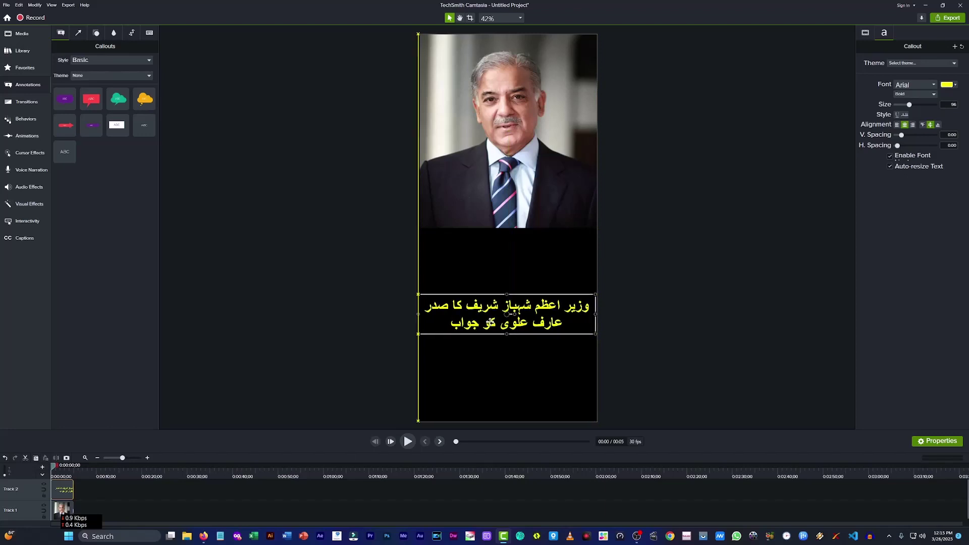
pyautogui.click(369, 511)
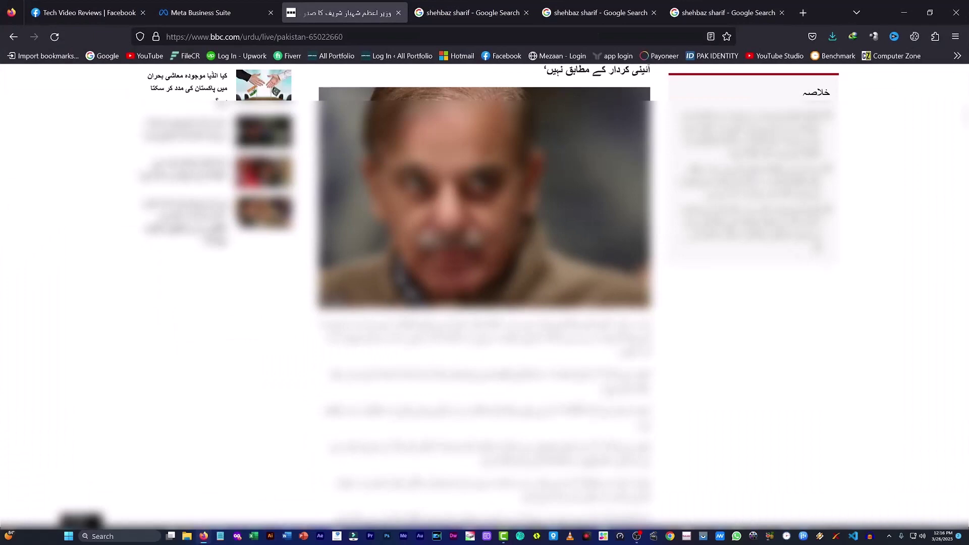
# Review the text below the Prime Minister's photo in the BBC Urdu live story in Firefox.
pyautogui.scroll(5, 484, 296)
pyautogui.scroll(-8, 485, 297)
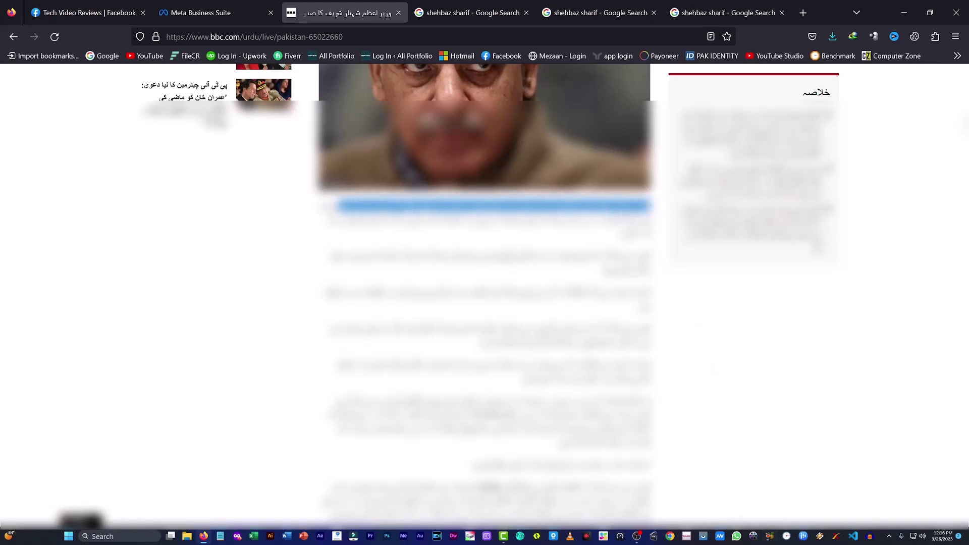
pyautogui.scroll(-5, 485, 297)
pyautogui.scroll(-3, 485, 297)
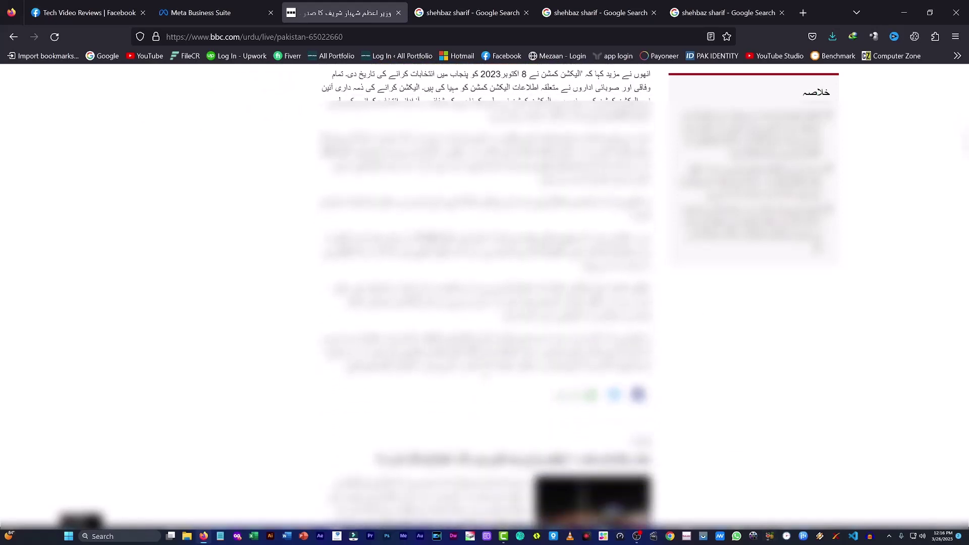
pyautogui.scroll(5, 484, 297)
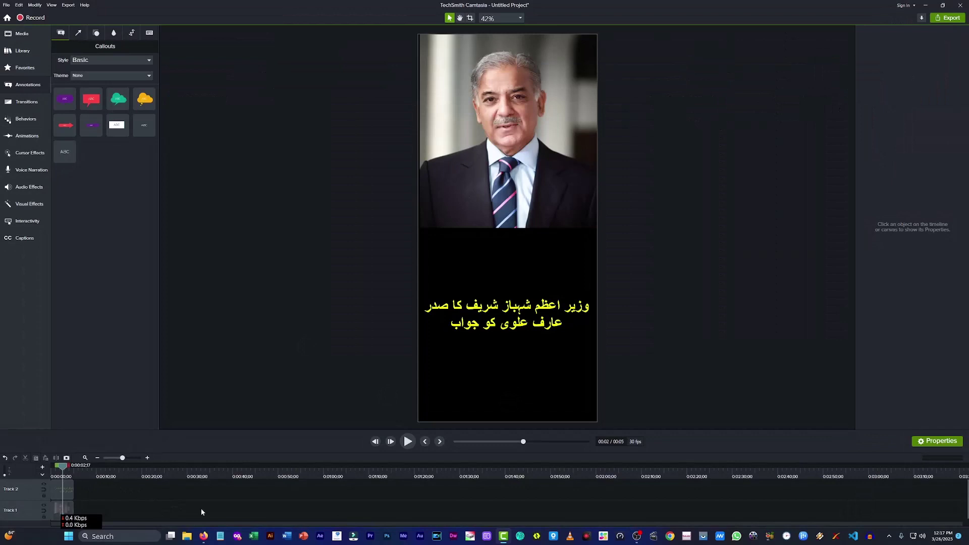
# Add the Food Background Music audio from the desktop to Track 3 in Camtasia and trim it to end at 0:00:30;24.
pyautogui.click(926, 6)
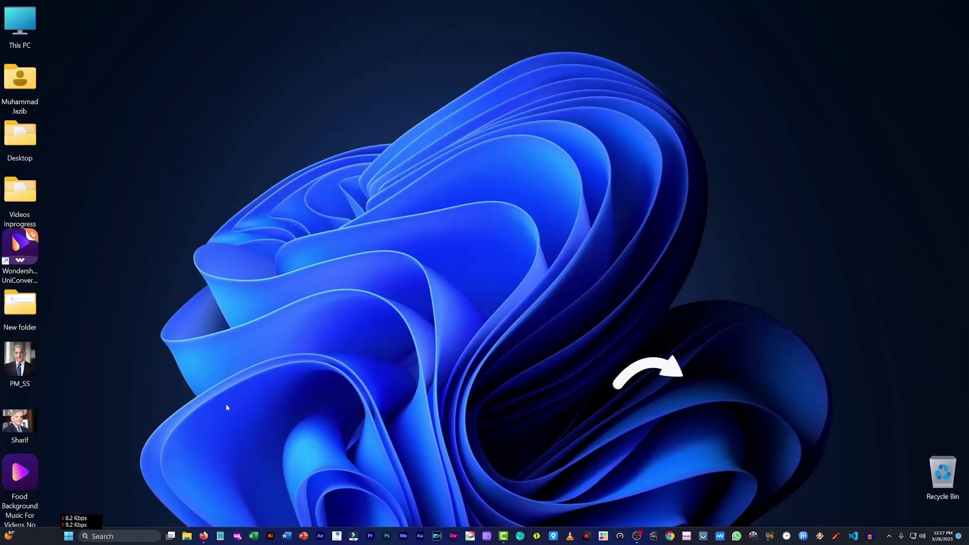
pyautogui.moveTo(21, 472); pyautogui.dragTo(67, 496)
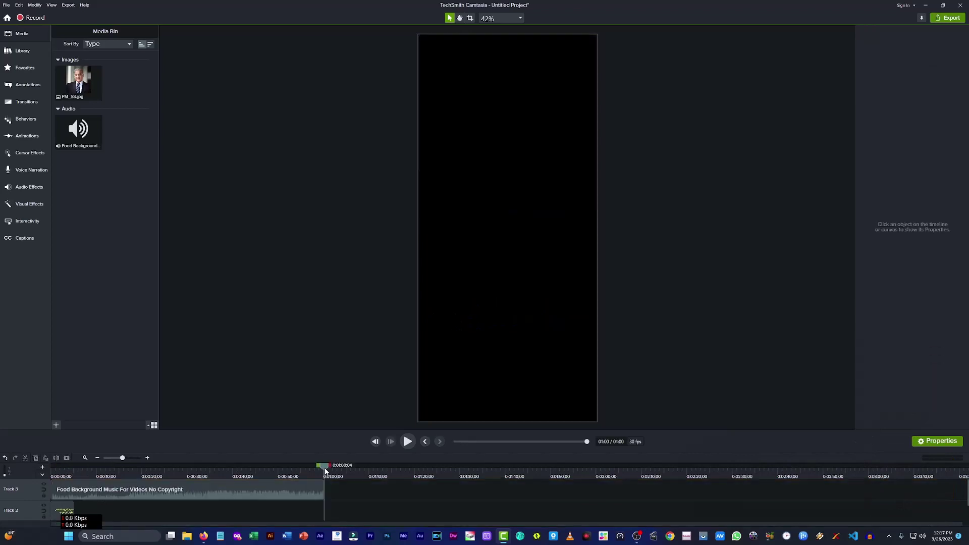
pyautogui.moveTo(325, 469); pyautogui.dragTo(192, 477)
pyautogui.moveTo(323, 491); pyautogui.dragTo(191, 492)
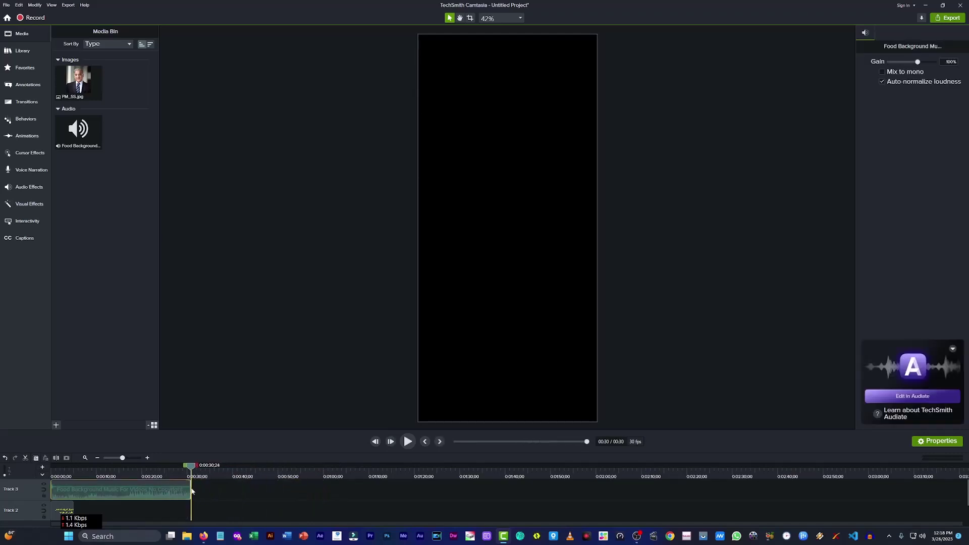
# Extend the headline text and PM_SS image clips together so they end with the background music at 0:00:30;24.
pyautogui.click(219, 489)
pyautogui.scroll(-1, 90, 504)
pyautogui.hotkey('ctrl', 'a')
pyautogui.scroll(1, 101, 505)
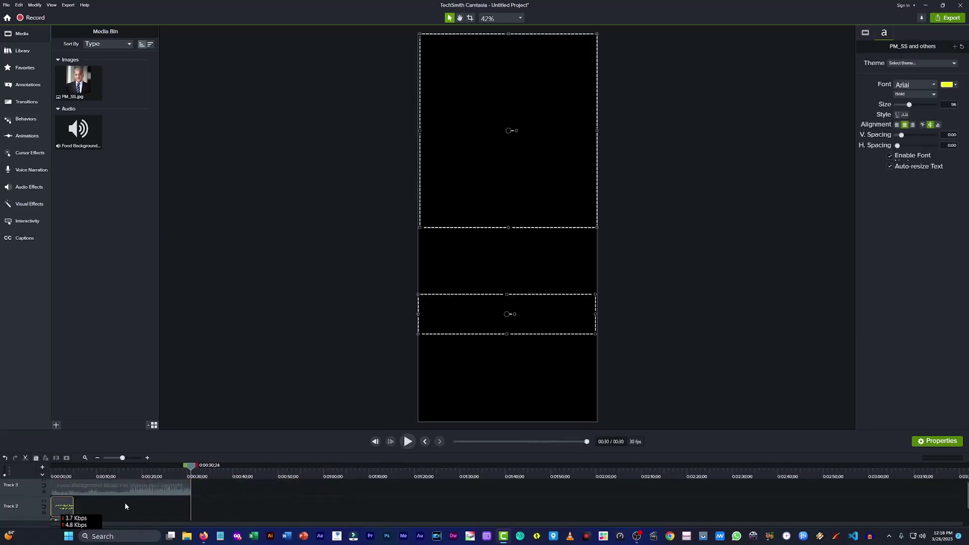
pyautogui.moveTo(80, 507); pyautogui.dragTo(192, 508)
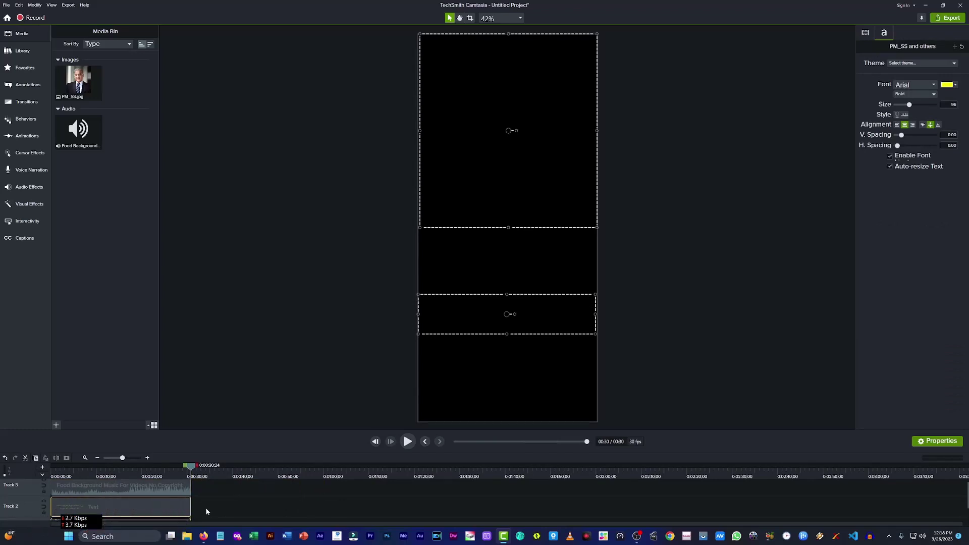
pyautogui.click(205, 507)
# Check the photo and headline at several points along the timeline and open the export options.
pyautogui.moveTo(190, 465); pyautogui.dragTo(71, 468)
pyautogui.click(169, 501)
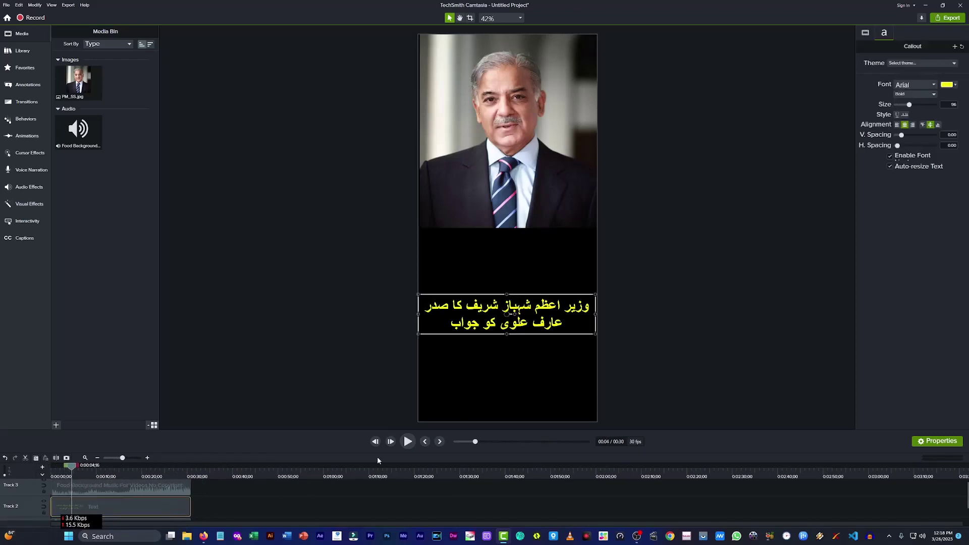
pyautogui.click(83, 486)
pyautogui.moveTo(68, 470); pyautogui.dragTo(154, 472)
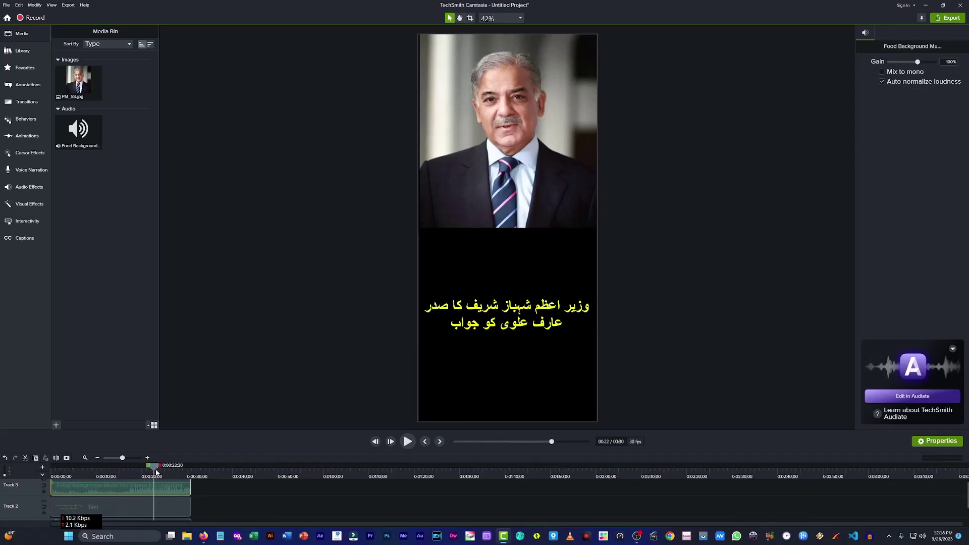
pyautogui.click(951, 18)
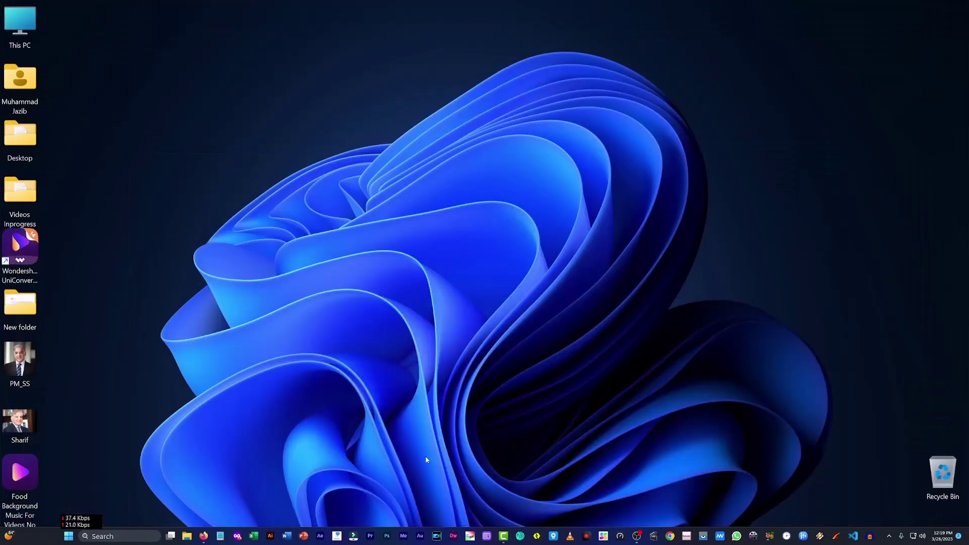
# Switch to Meta Business Suite in Firefox and look over the Tech Video Reviews Home overview with its reel creation option.
pyautogui.click(204, 536)
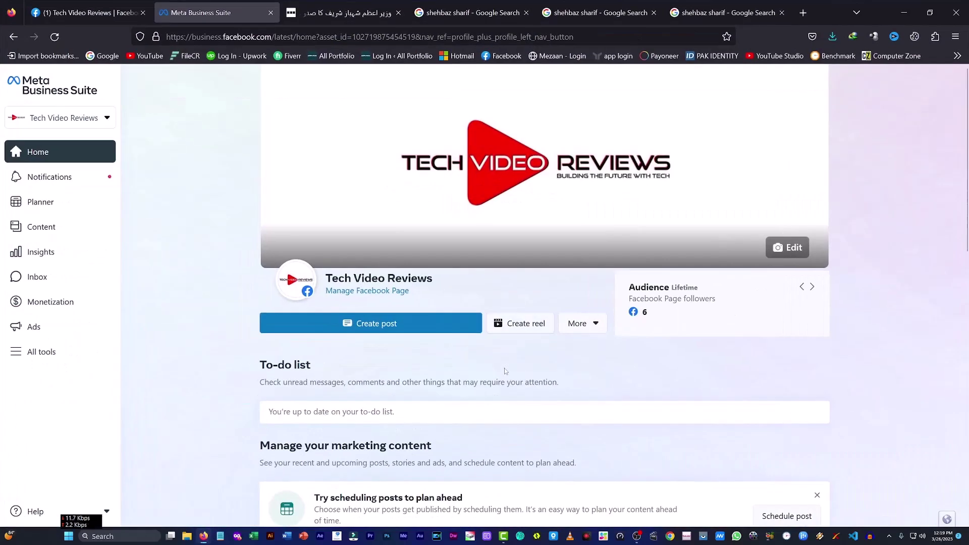
pyautogui.scroll(-3, 531, 413)
pyautogui.scroll(3, 531, 412)
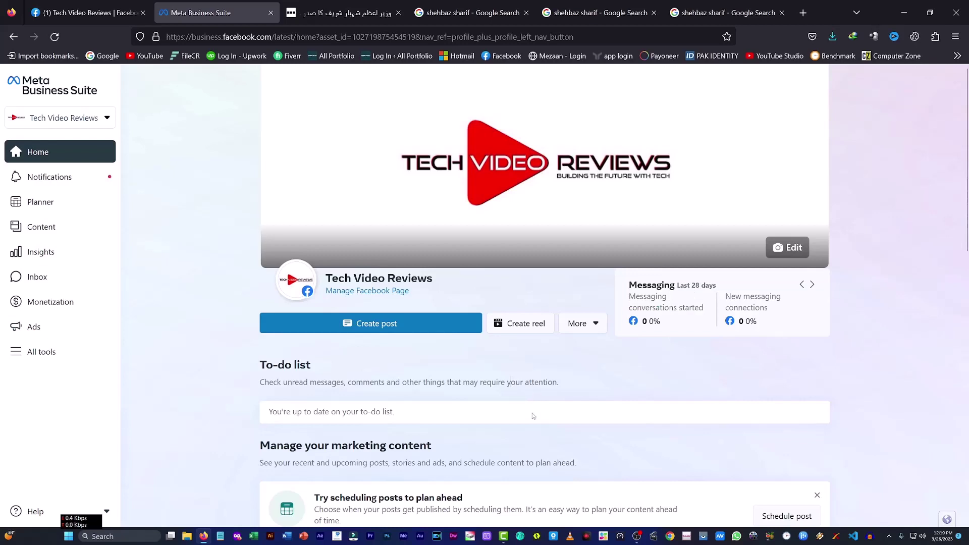
pyautogui.scroll(-2, 532, 414)
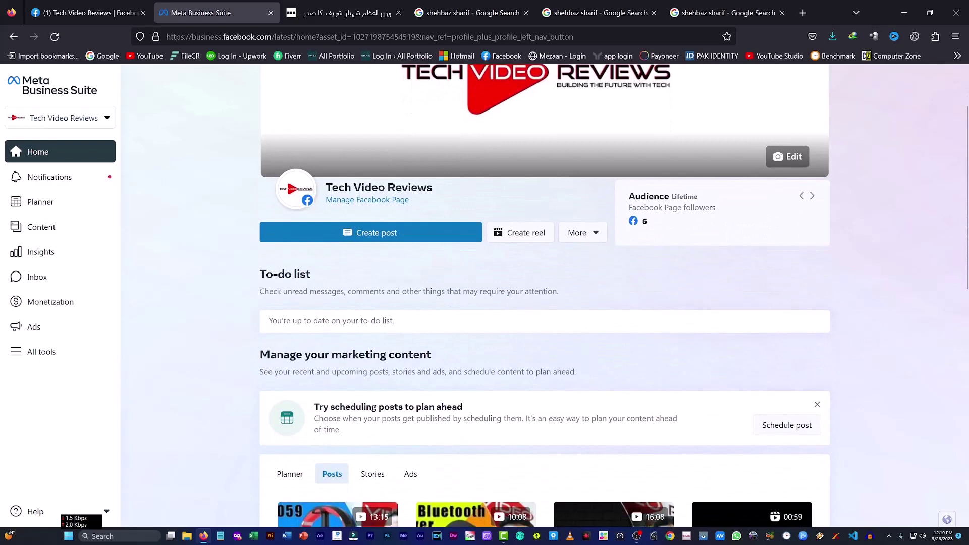
pyautogui.scroll(2, 532, 417)
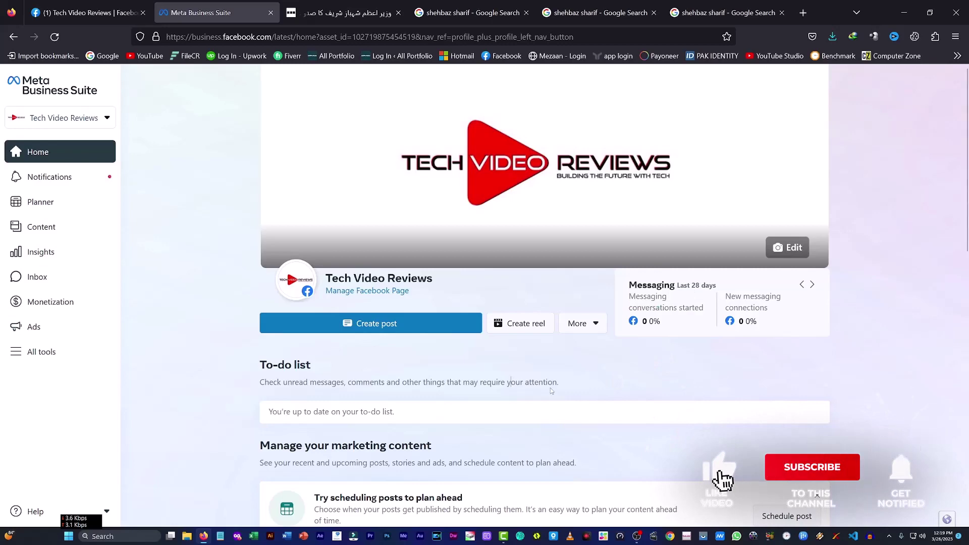
# Review the open Google image results for the news photo and the Tech Video Reviews Home overview down to its recent posts.
pyautogui.scroll(-2, 550, 387)
pyautogui.scroll(2, 550, 388)
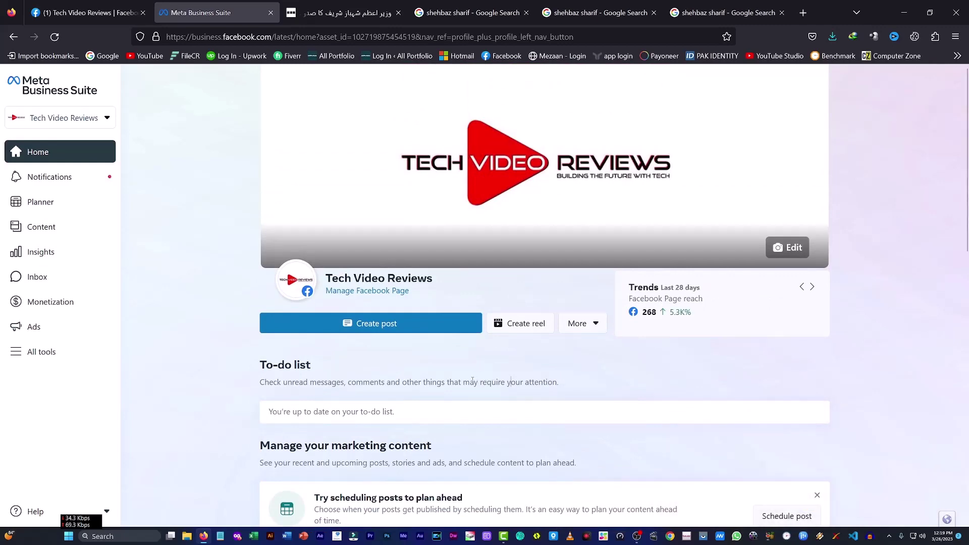
pyautogui.hotkey('ctrl', 'Tab')
pyautogui.hotkey('ctrl', 'Tab')
pyautogui.hotkey('ctrl', 'Tab')
pyautogui.hotkey('ctrl', 'Tab')
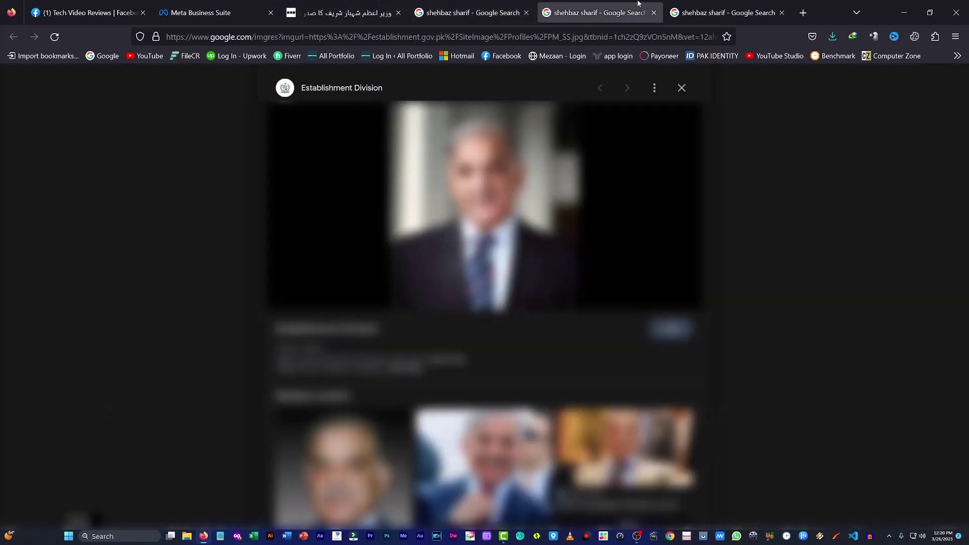
pyautogui.hotkey('ctrl', 'Tab')
pyautogui.hotkey('ctrl', 'Tab')
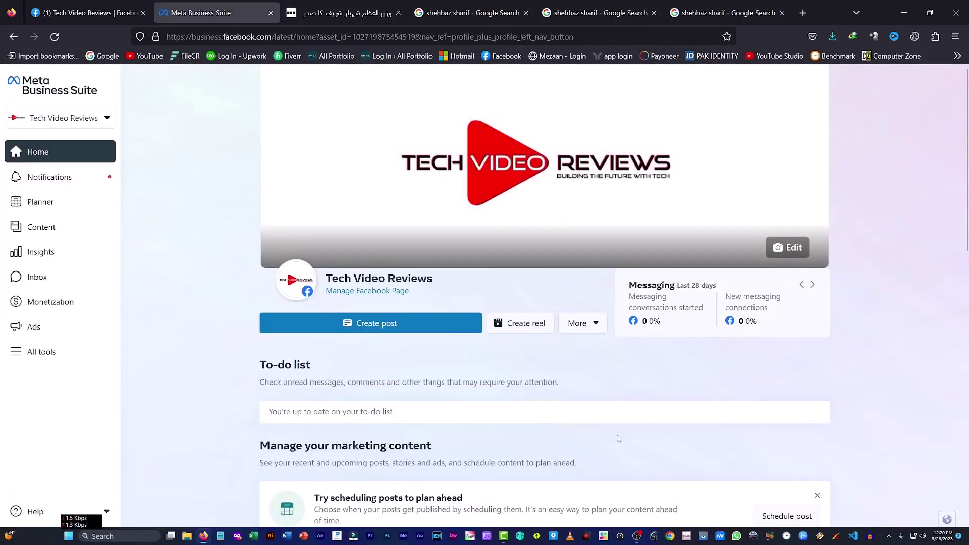
pyautogui.scroll(-7, 645, 444)
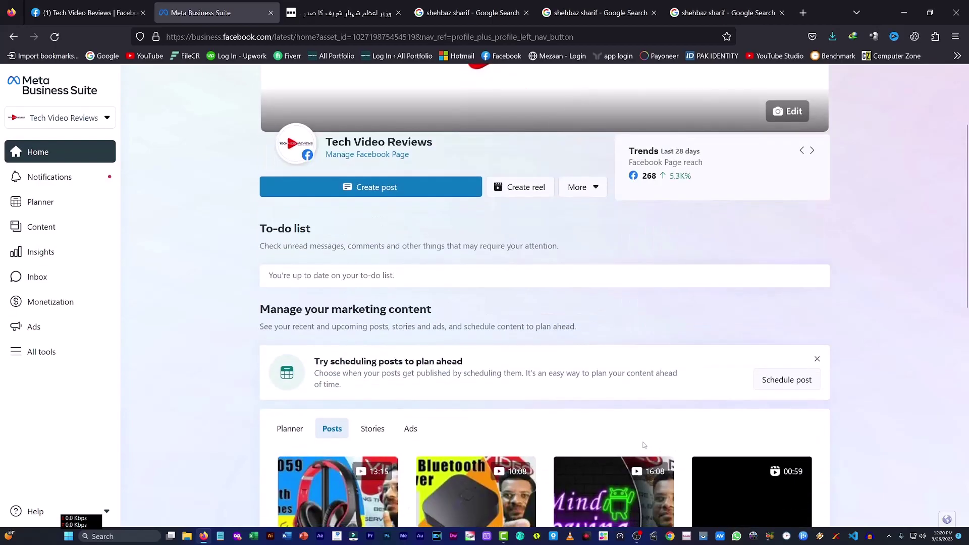
pyautogui.scroll(7, 830, 294)
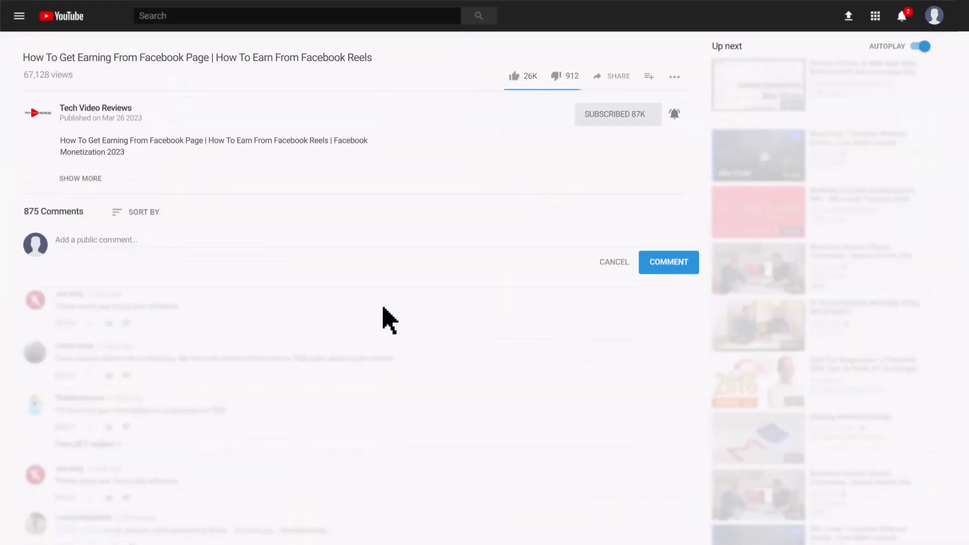
pyautogui.click(59, 241)
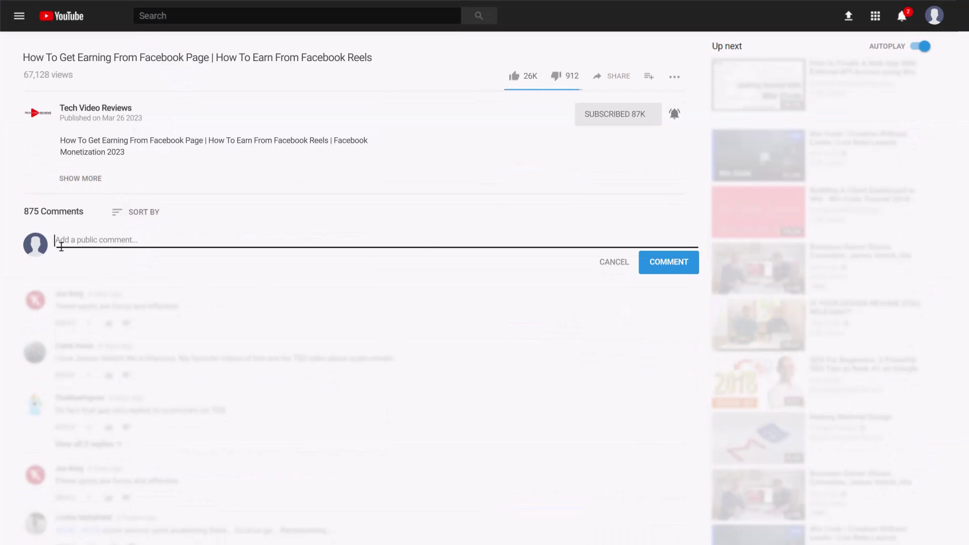
pyautogui.write('I Love this video soooooooo much !!!!')
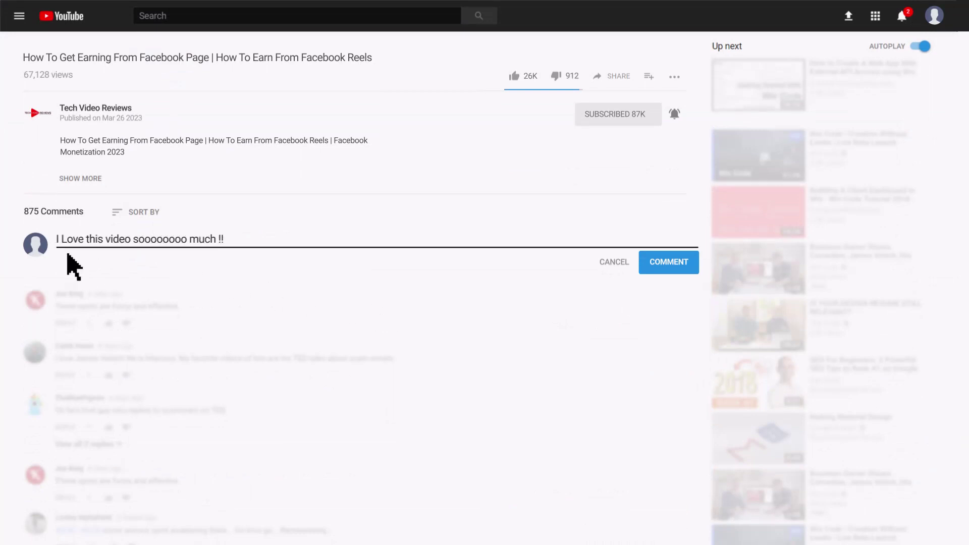
pyautogui.click(681, 273)
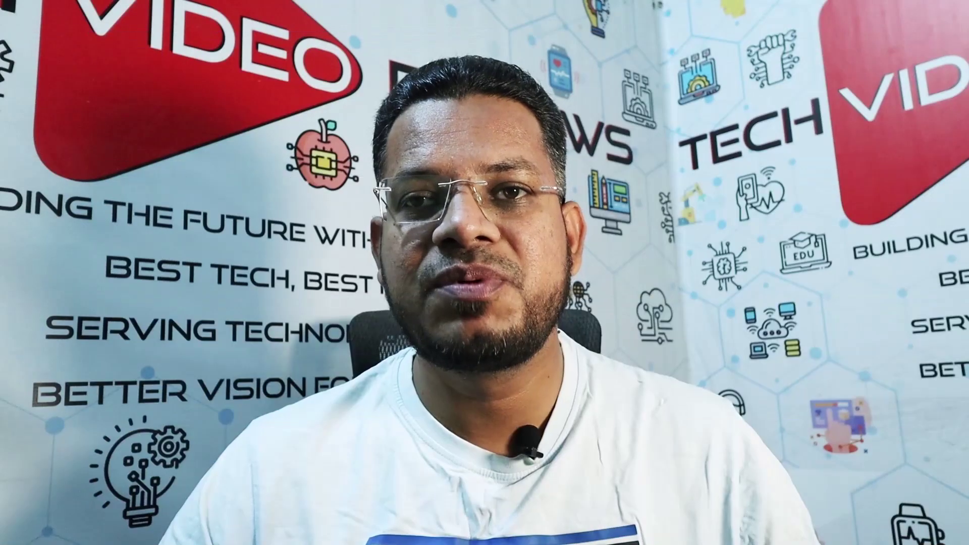